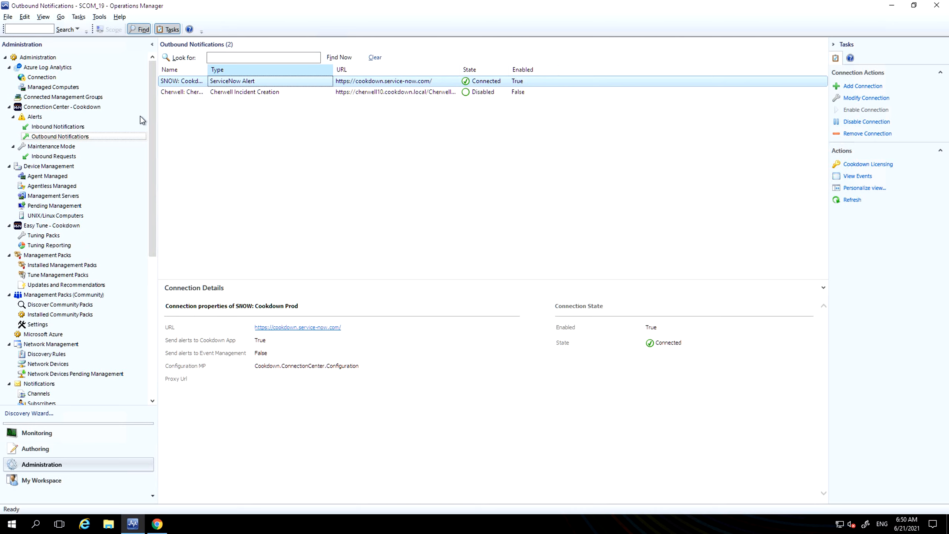
- Review the connection details of the ServiceNow and Cherwell entries under both outbound and inbound alert notifications
{"action": "left_click", "coordinate": [185, 93]}
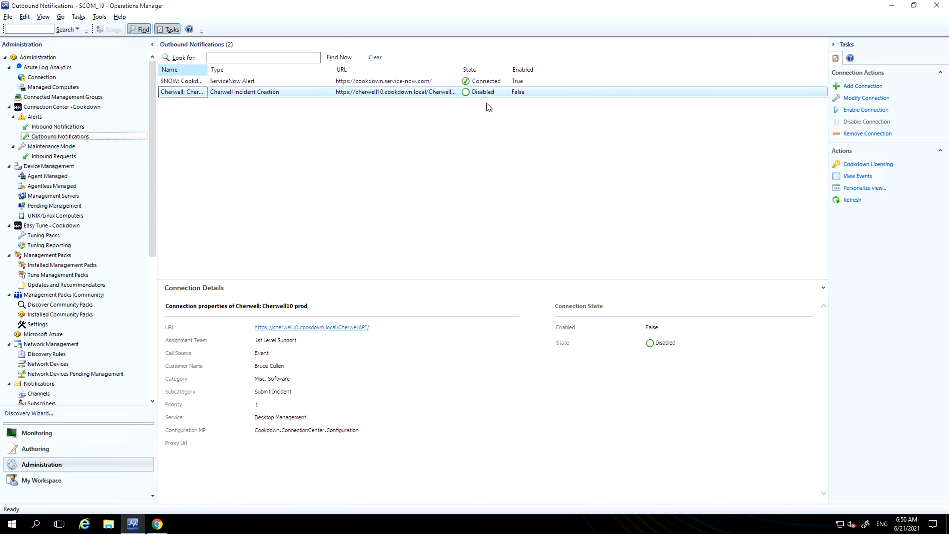
{"action": "left_click", "coordinate": [477, 82], "text": "ctrl"}
{"action": "left_click", "coordinate": [477, 81]}
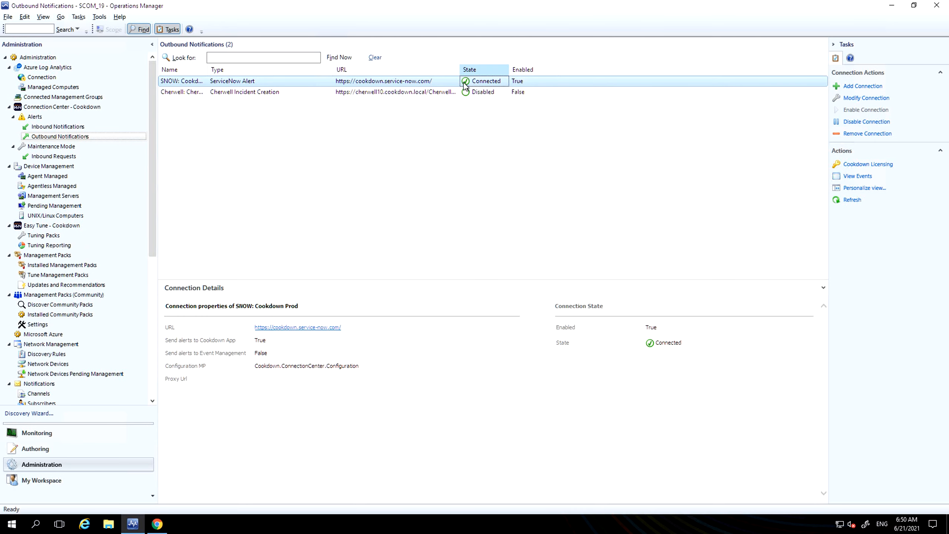
{"action": "left_click", "coordinate": [182, 94]}
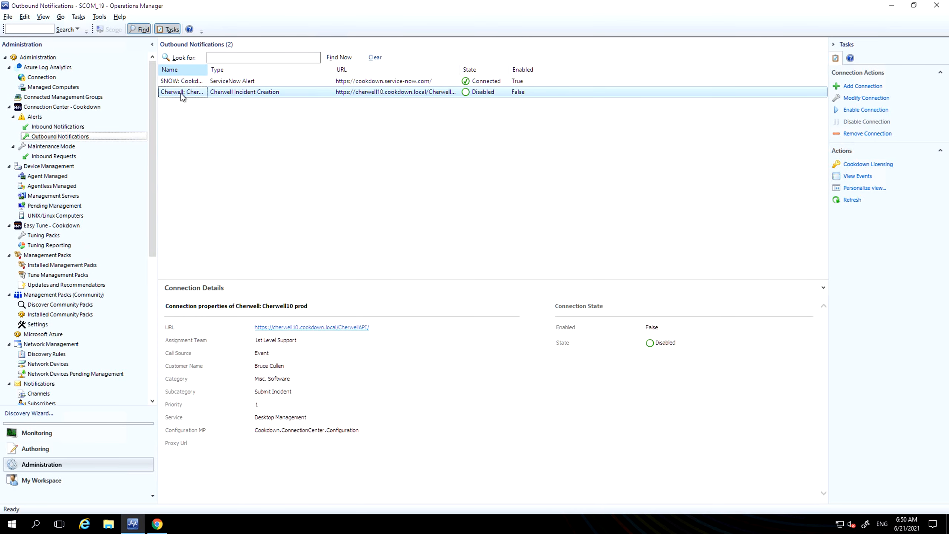
{"action": "left_click", "coordinate": [221, 83]}
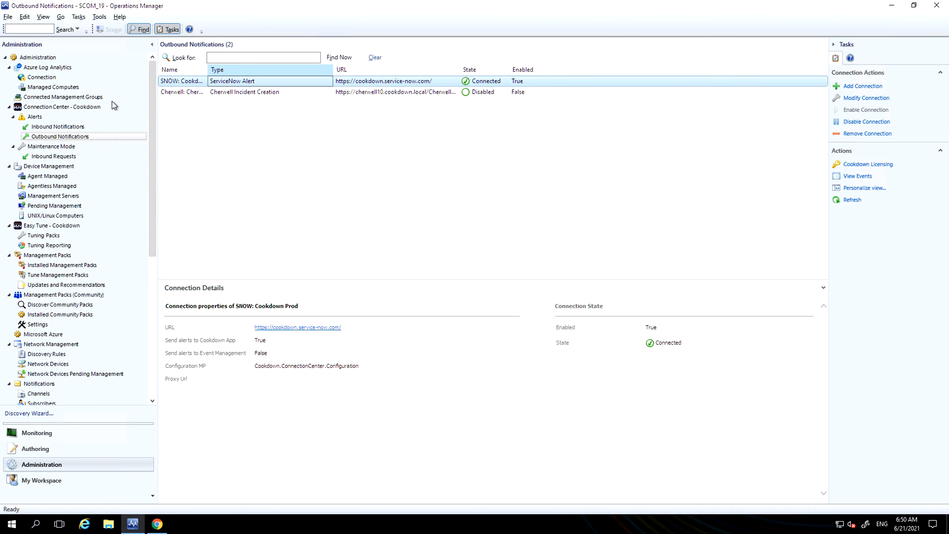
{"action": "left_click", "coordinate": [50, 127]}
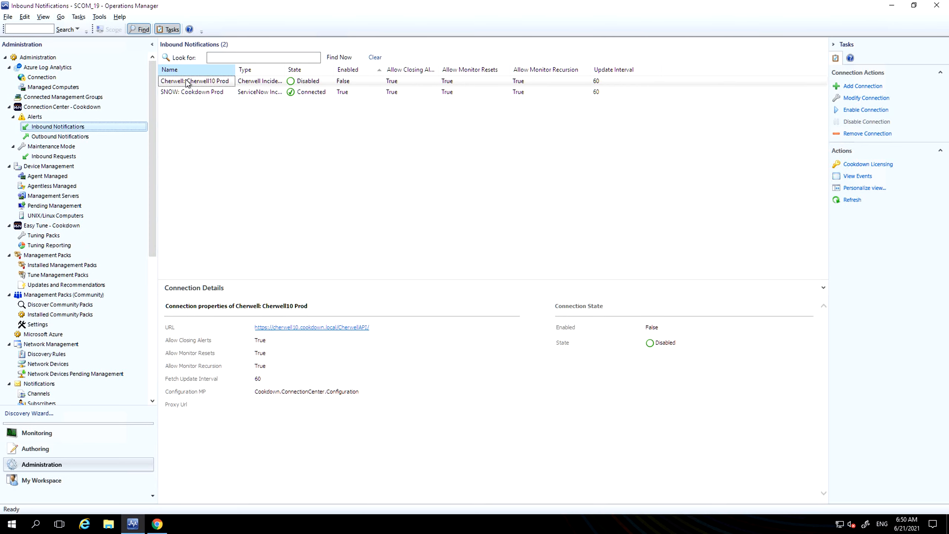
{"action": "left_click", "coordinate": [181, 93]}
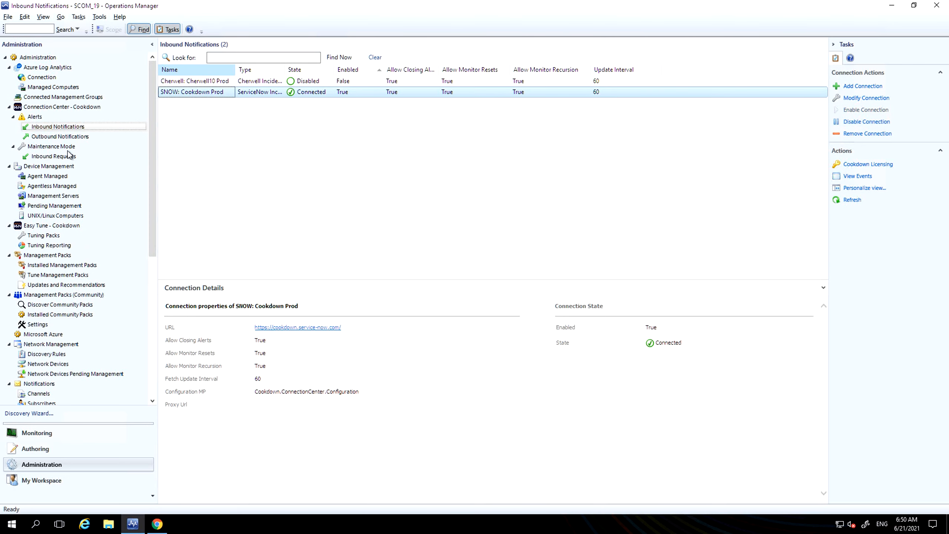
- Start a new outbound Microsoft Teams alert connection and name it "Teams: Infrastructure Team Notifications"
{"action": "left_click", "coordinate": [66, 137]}
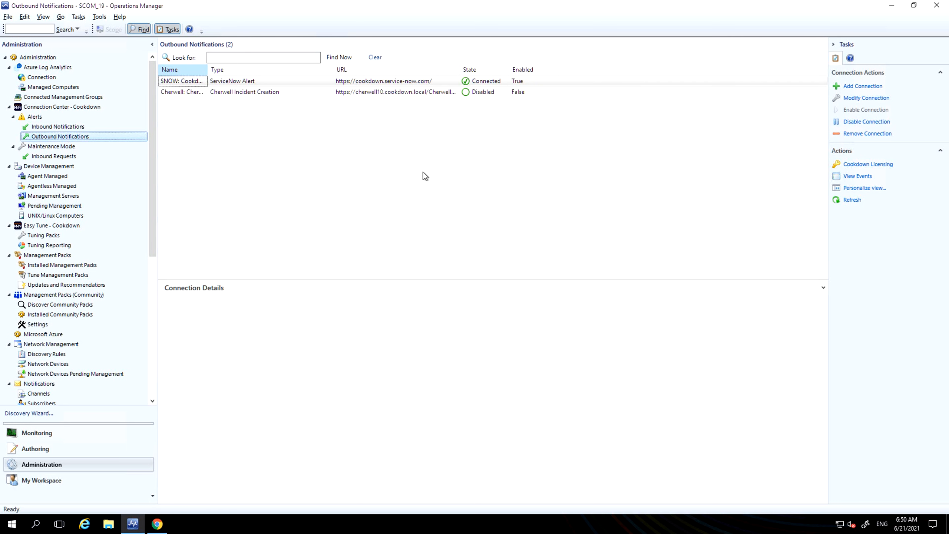
{"action": "left_click", "coordinate": [858, 87]}
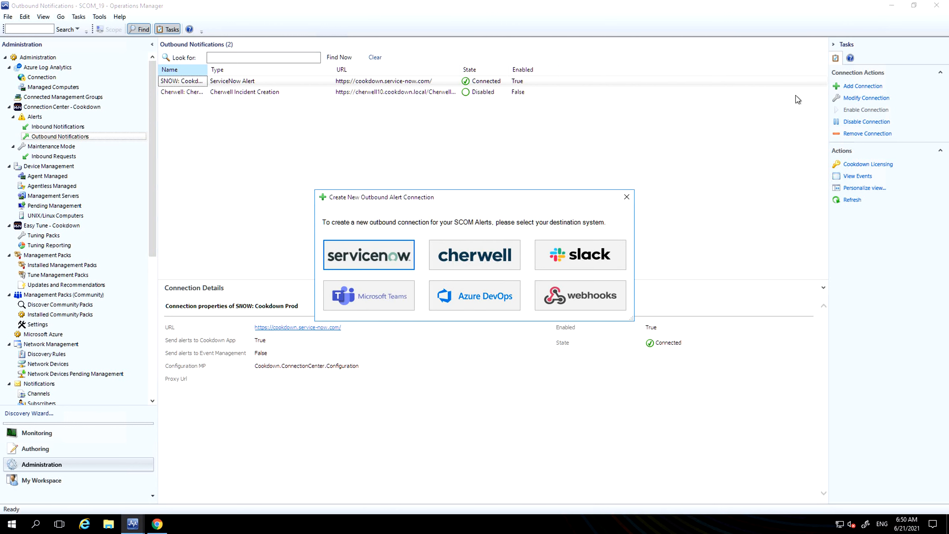
{"action": "left_click", "coordinate": [389, 294]}
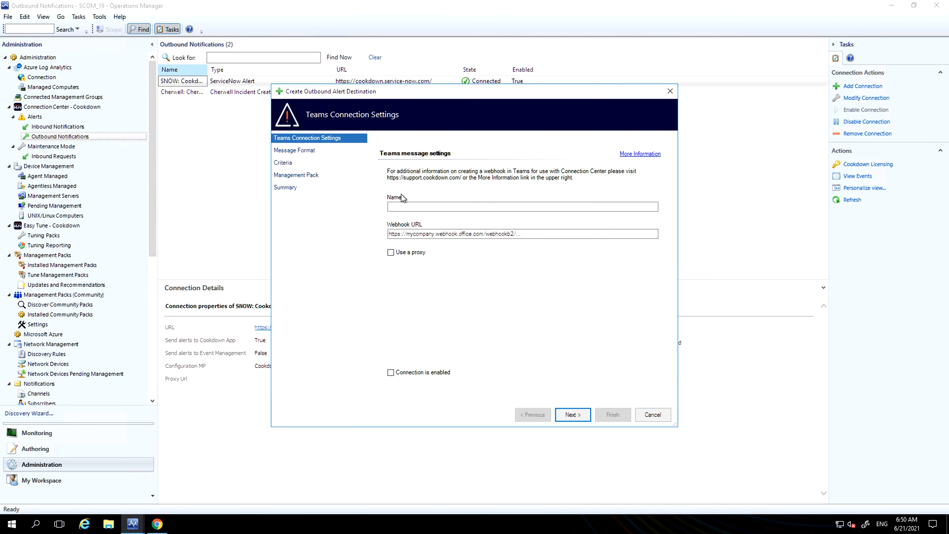
{"action": "left_click", "coordinate": [420, 207]}
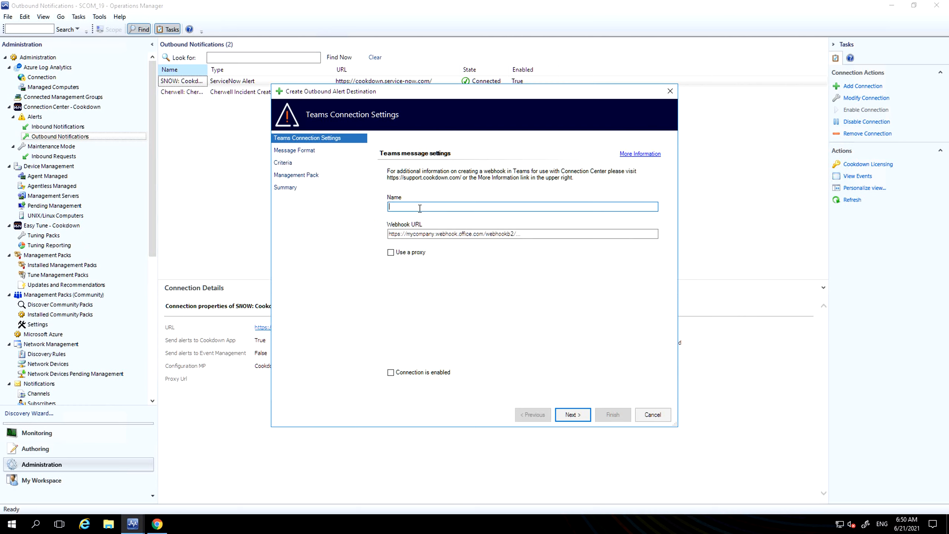
{"action": "type", "text": "Teams: Infrastructure Team Notifications"}
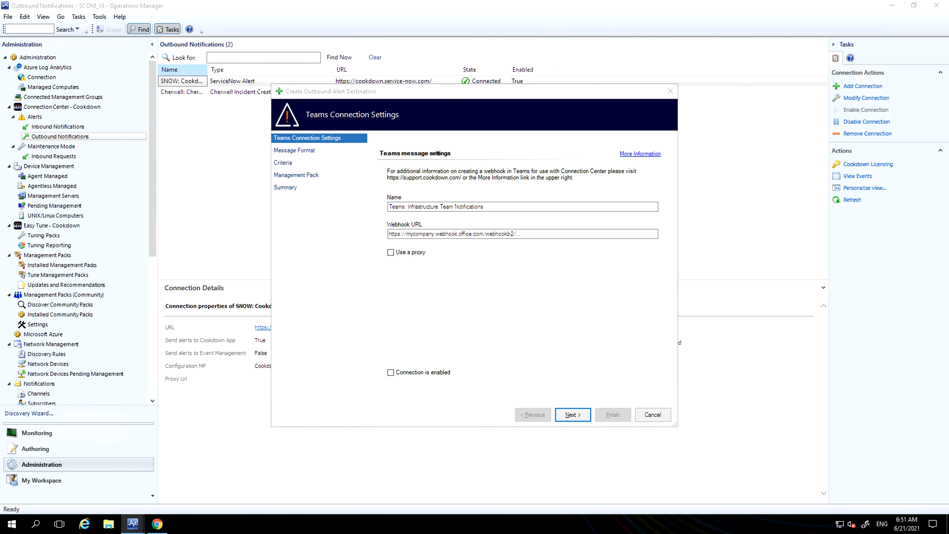
- Switch to Microsoft Teams and add the Incoming Webhook connector to the Infrastructure Team's General channel
{"action": "key", "text": "alt+Tab"}
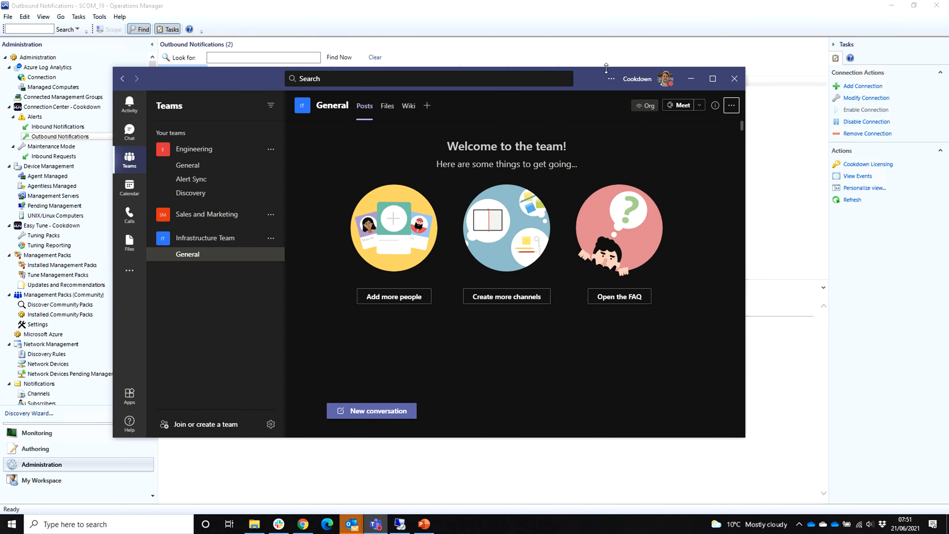
{"action": "left_click_drag", "start_coordinate": [589, 74], "coordinate": [625, 93]}
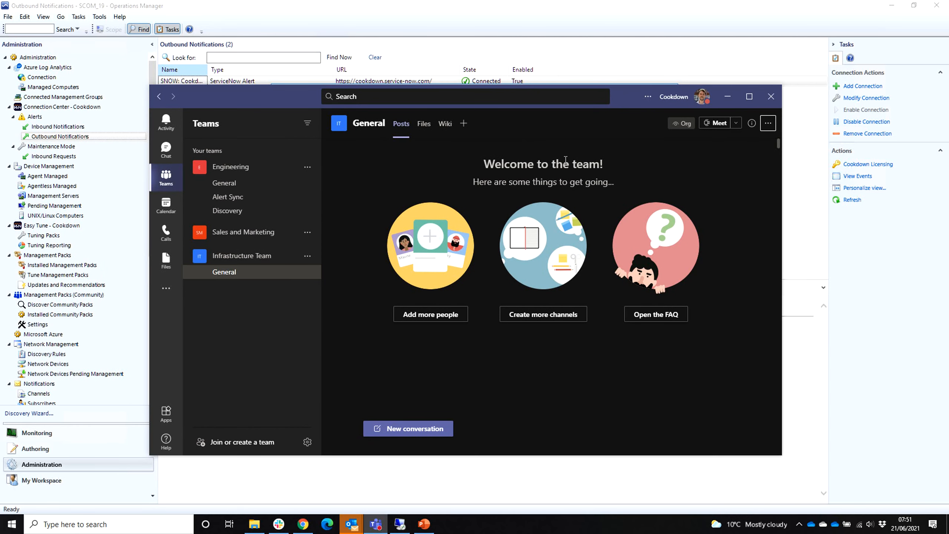
{"action": "left_click", "coordinate": [768, 122]}
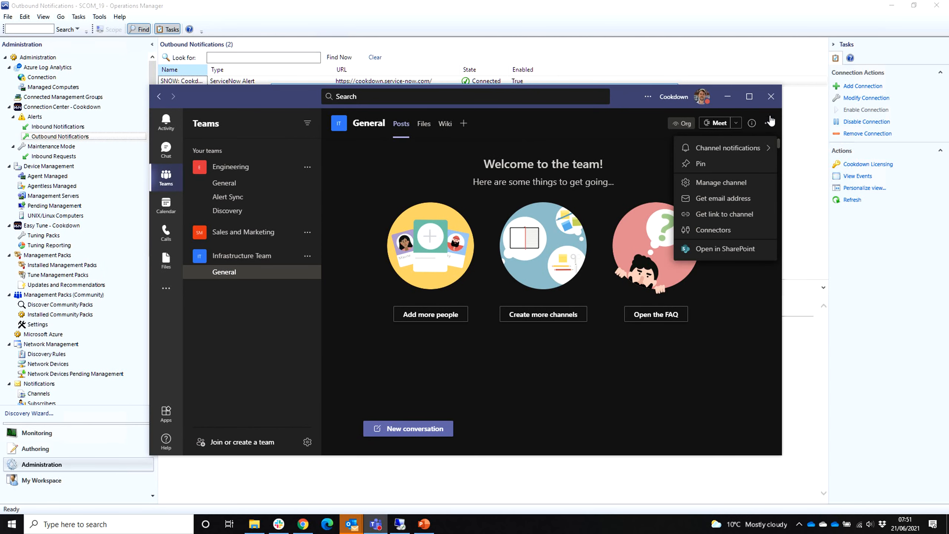
{"action": "left_click", "coordinate": [693, 230]}
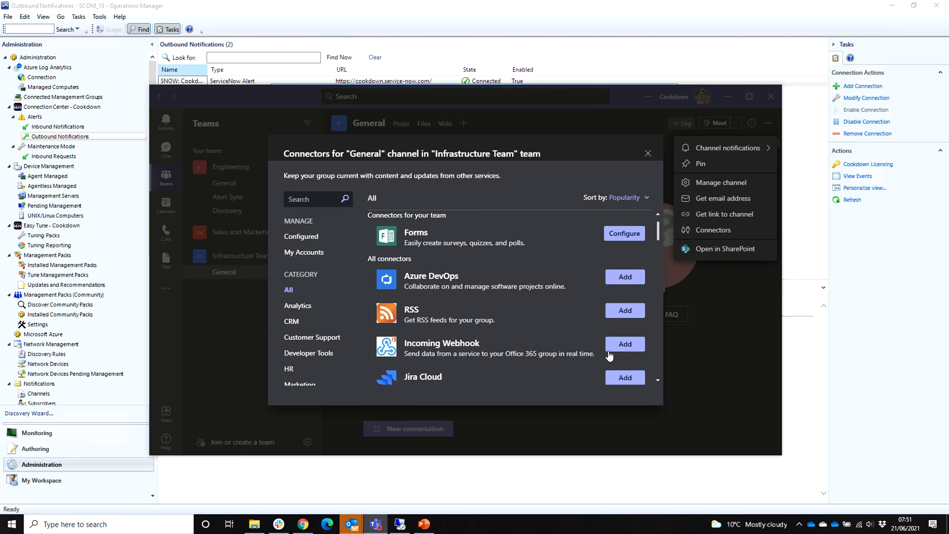
{"action": "left_click", "coordinate": [623, 345]}
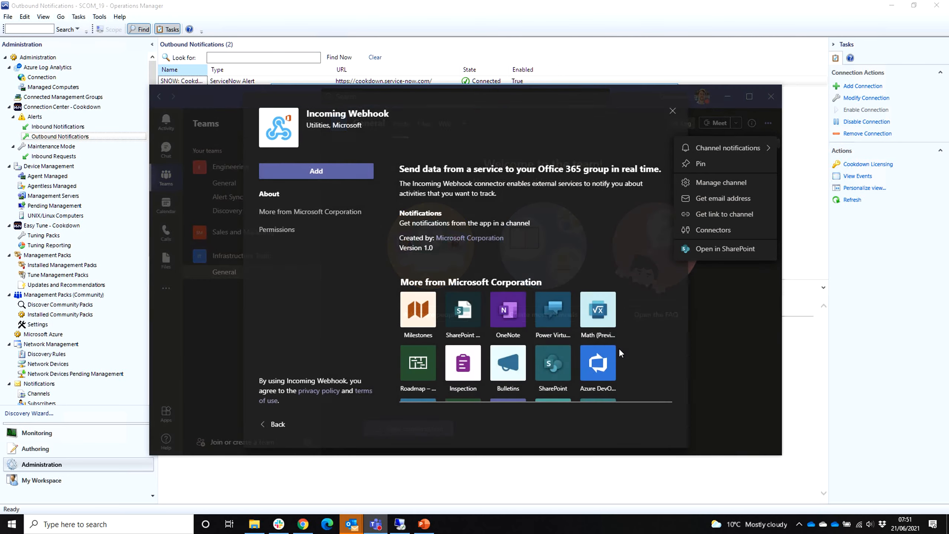
{"action": "left_click", "coordinate": [322, 175]}
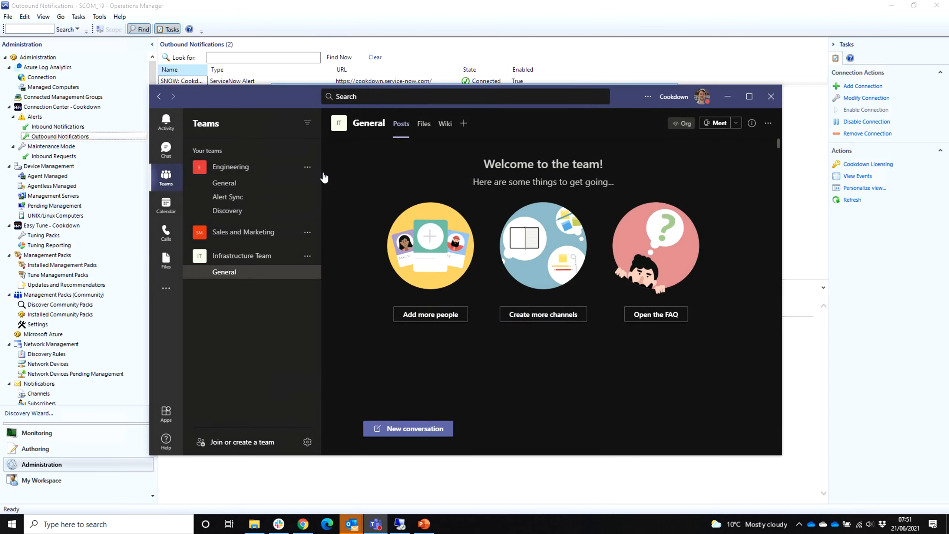
- Configure the General channel's Incoming Webhook connector with the name "SCOM alerts" and the default image, and create it
{"action": "left_click", "coordinate": [767, 123]}
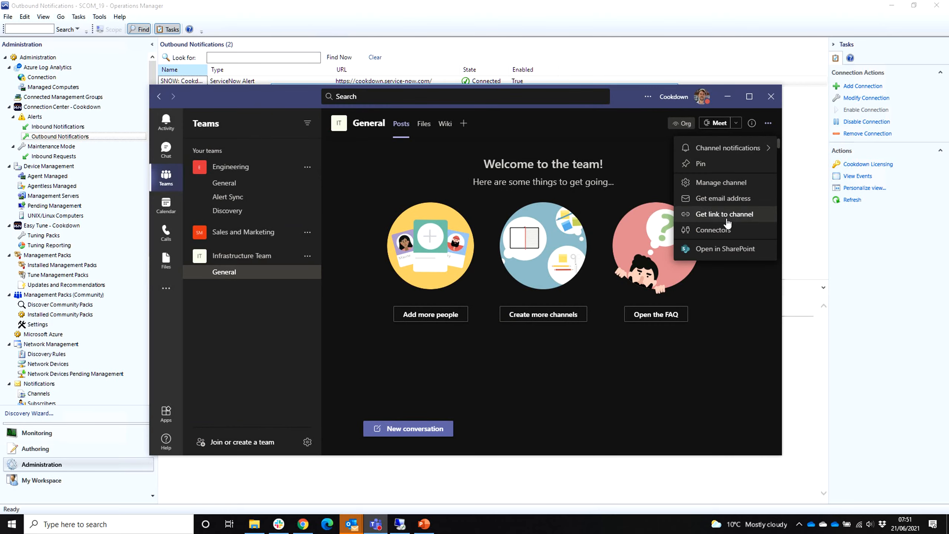
{"action": "left_click", "coordinate": [721, 229]}
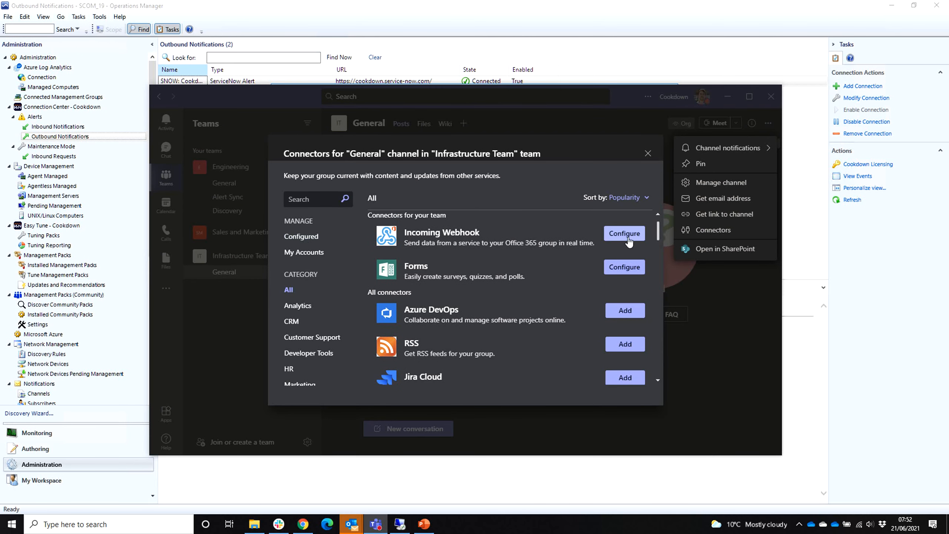
{"action": "left_click", "coordinate": [635, 240]}
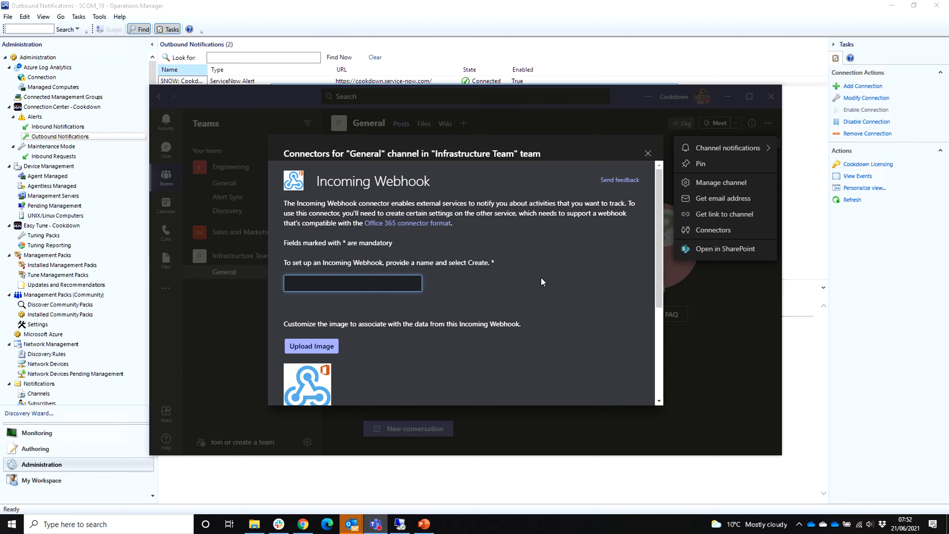
{"action": "type", "text": "SCOM alerts"}
{"action": "key", "text": "Tab"}
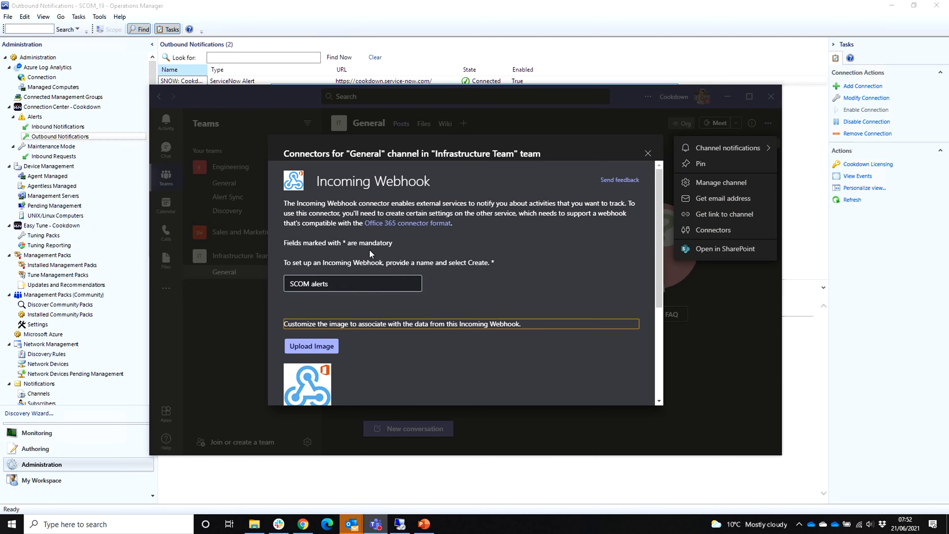
{"action": "scroll", "coordinate": [369, 250], "scroll_direction": "down", "scroll_amount": 4}
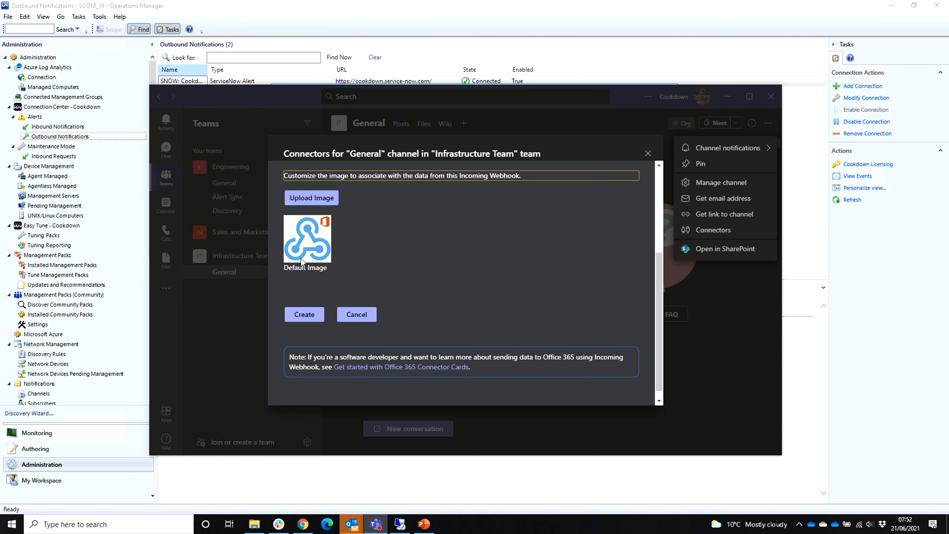
{"action": "left_click", "coordinate": [302, 319]}
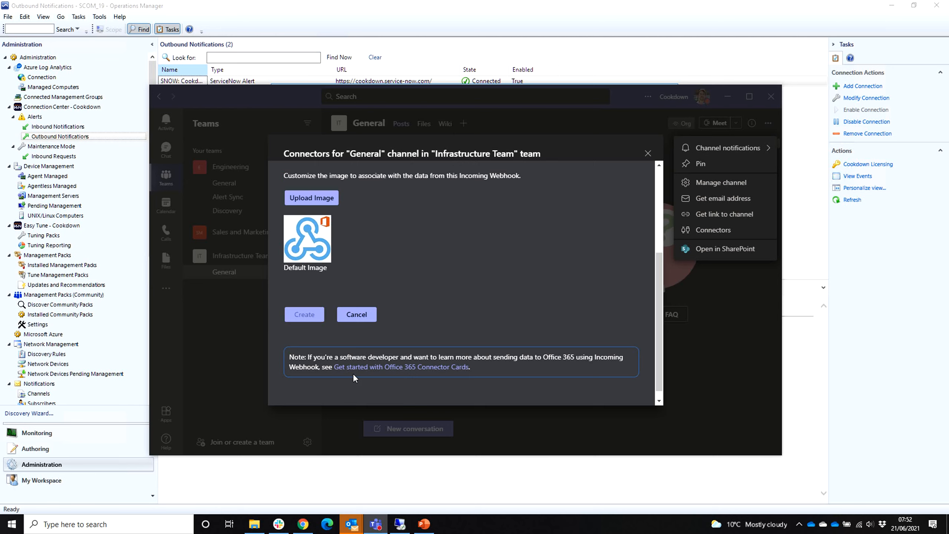
- Copy the new SCOM alerts webhook's URL to the clipboard and finish the connector setup
{"action": "scroll", "coordinate": [407, 283], "scroll_direction": "up", "scroll_amount": 4}
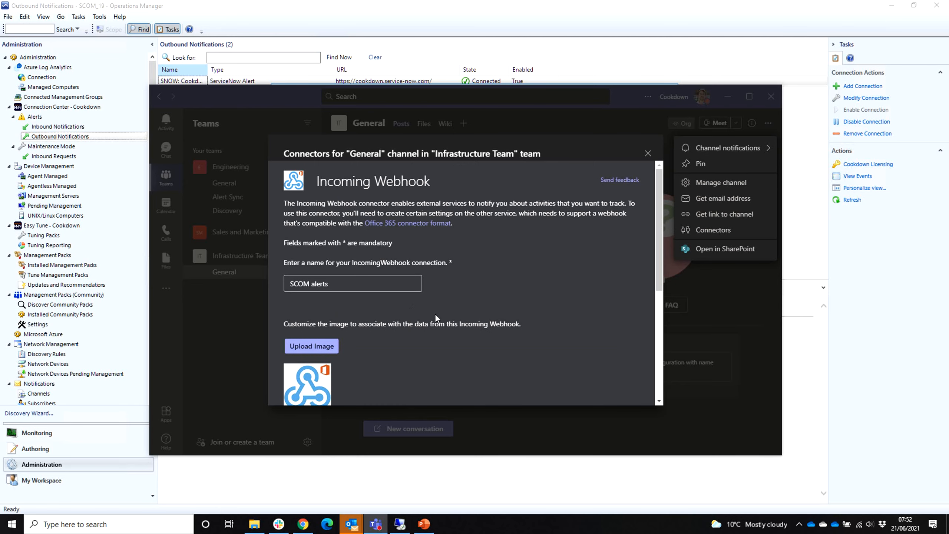
{"action": "scroll", "coordinate": [435, 317], "scroll_direction": "down", "scroll_amount": 4}
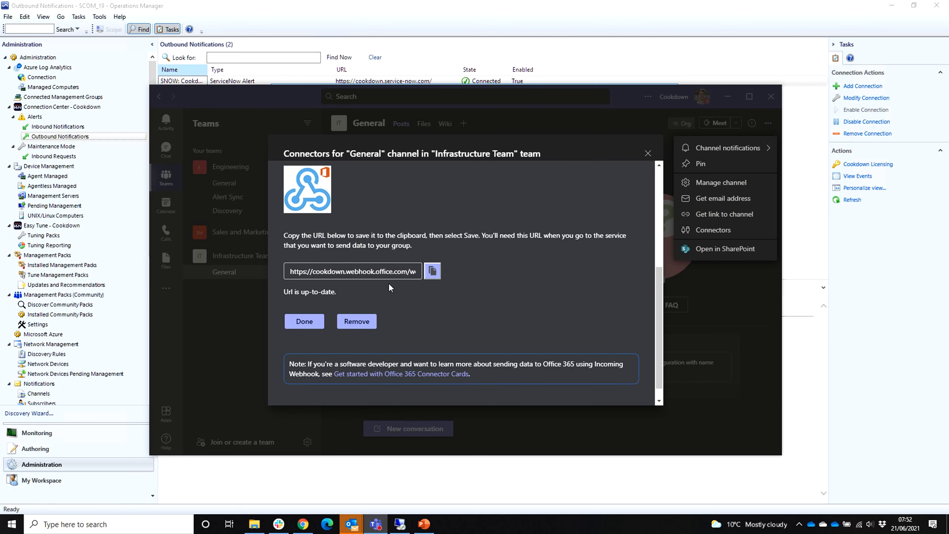
{"action": "left_click", "coordinate": [433, 271]}
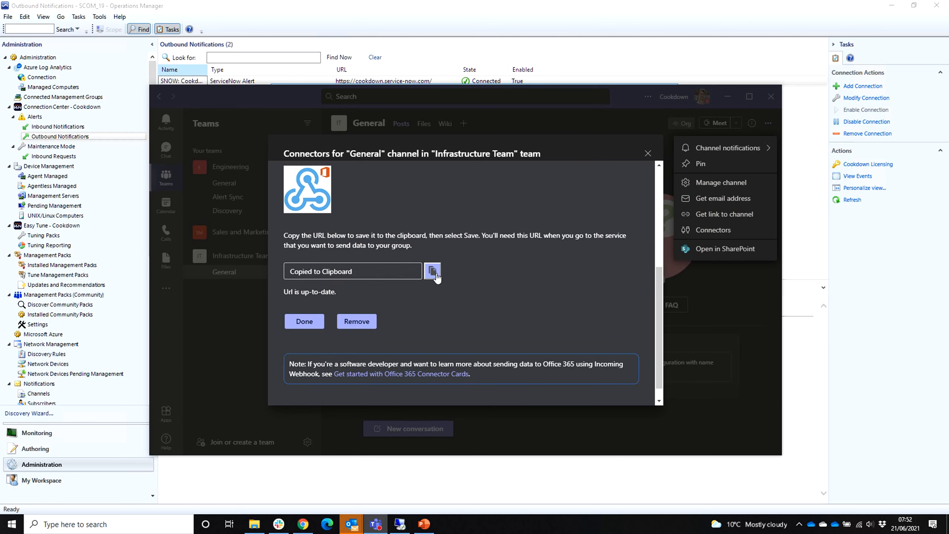
{"action": "left_click", "coordinate": [298, 324]}
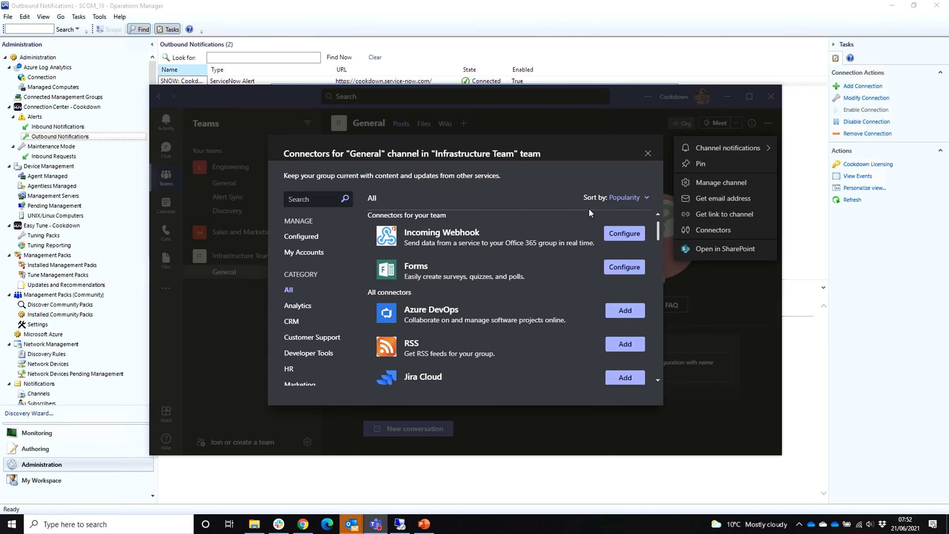
{"action": "left_click", "coordinate": [648, 154]}
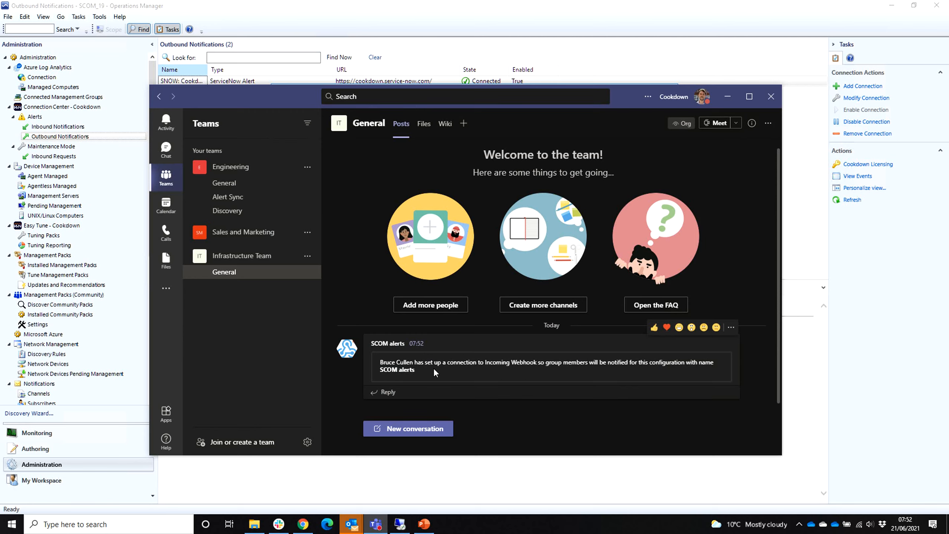
- Examine the icon, sender name and text of the SCOM alerts setup post in the General channel
{"action": "mouse_move", "coordinate": [347, 351]}
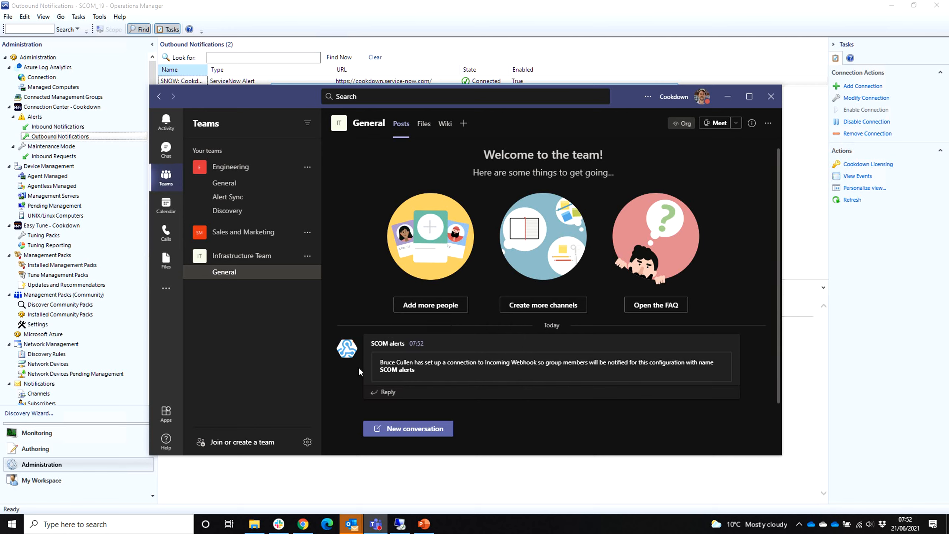
{"action": "left_click_drag", "start_coordinate": [373, 343], "coordinate": [411, 374]}
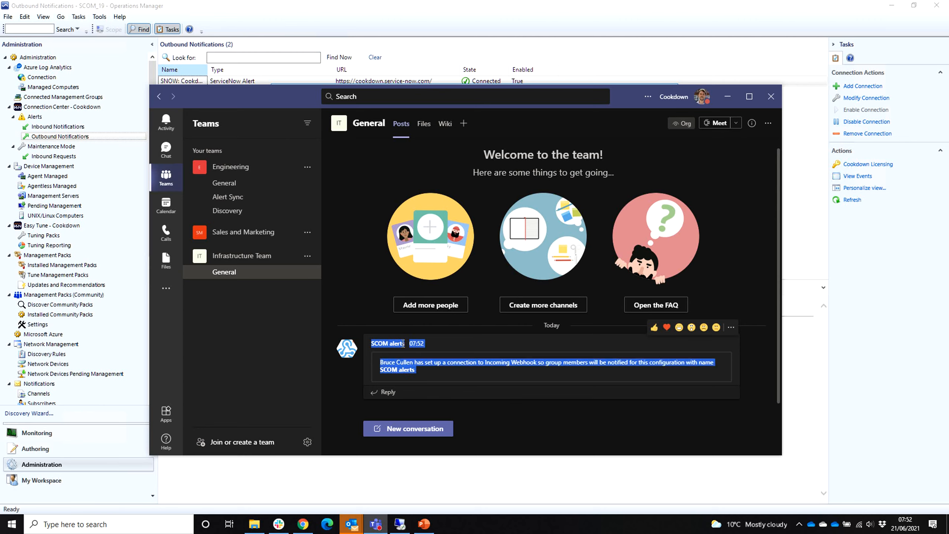
{"action": "left_click", "coordinate": [396, 344]}
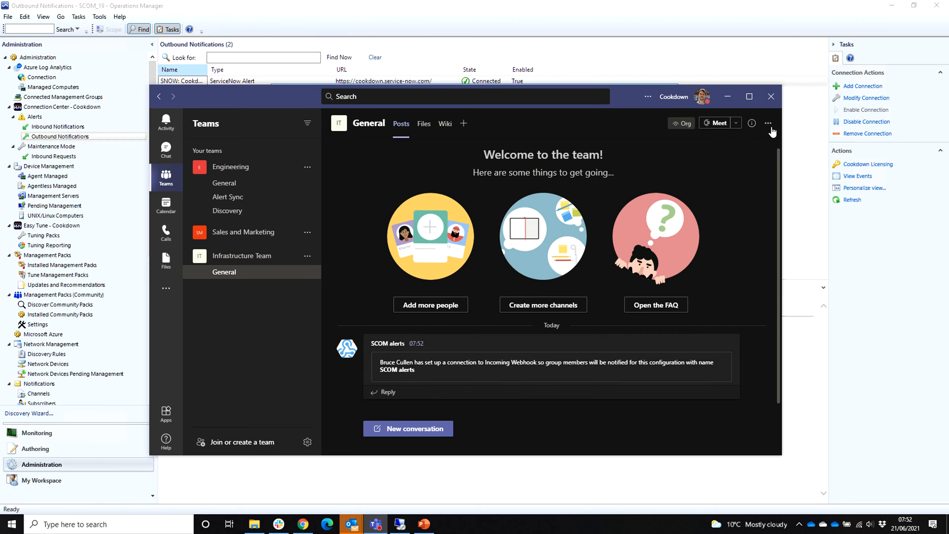
{"action": "left_click_drag", "start_coordinate": [373, 339], "coordinate": [403, 343]}
{"action": "mouse_move", "coordinate": [342, 352]}
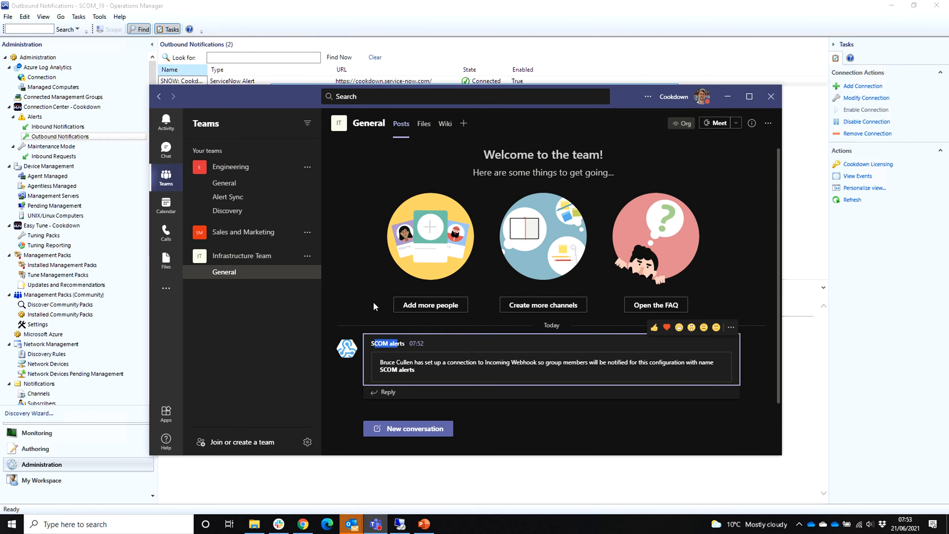
- Switch back to the Operations Manager remote session, replace the sample Webhook URL with the copied Teams webhook URL, and enable the connection
{"action": "key", "text": "alt+Tab"}
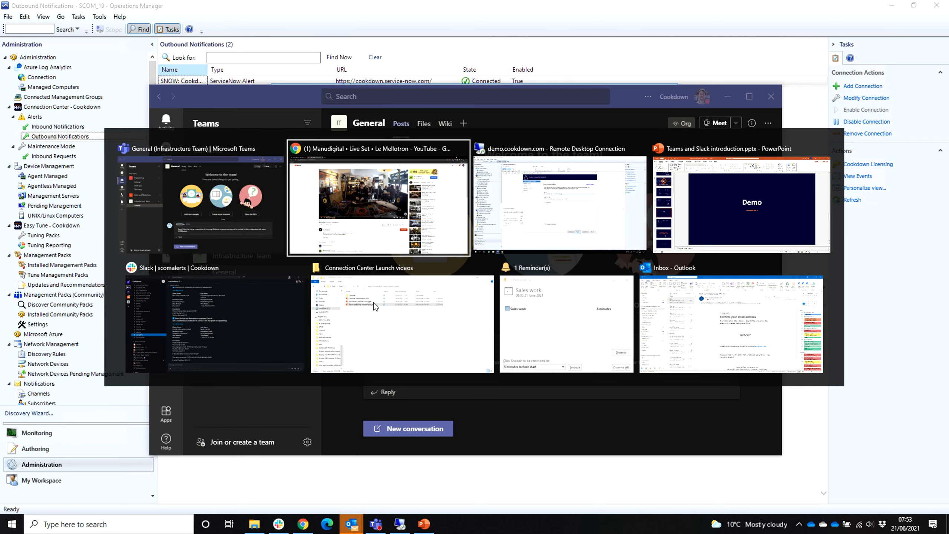
{"action": "left_click", "coordinate": [500, 233]}
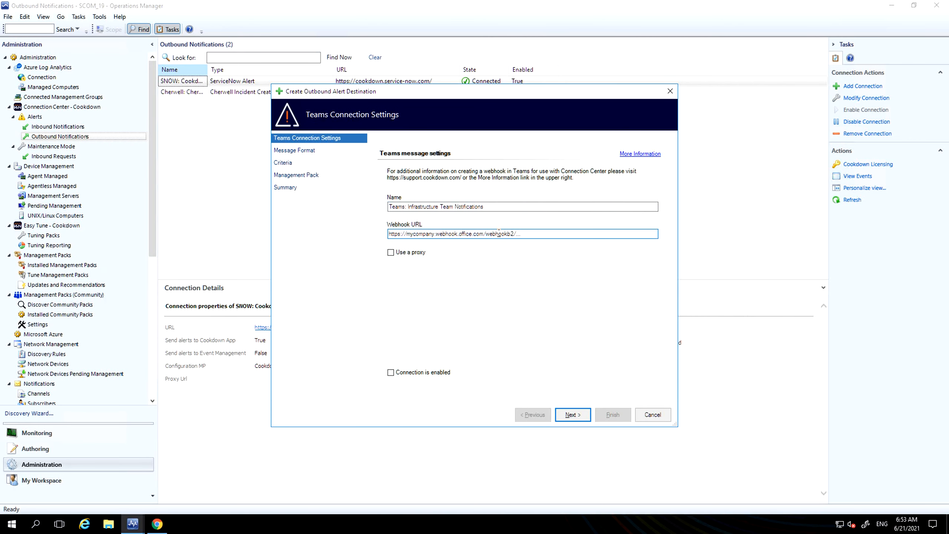
{"action": "left_click_drag", "start_coordinate": [545, 233], "coordinate": [293, 228]}
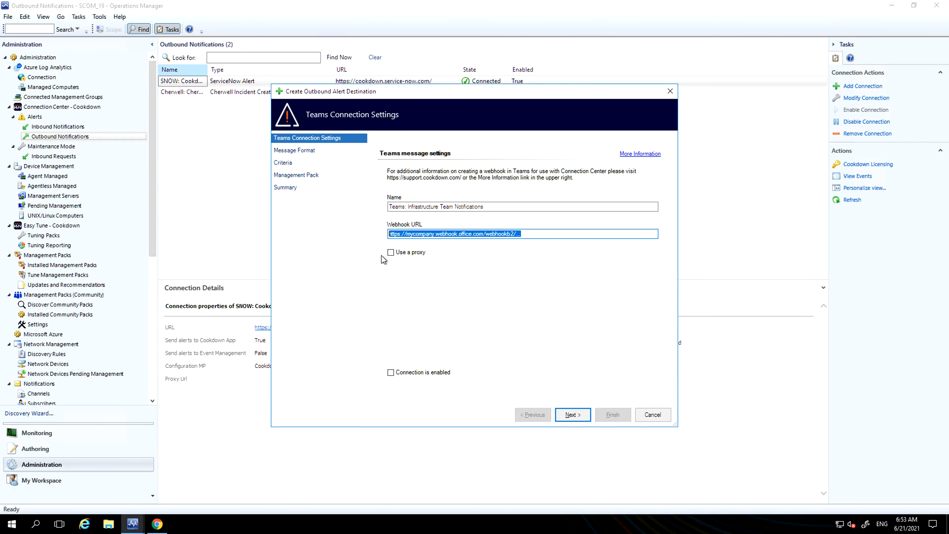
{"action": "key", "text": "ctrl+v"}
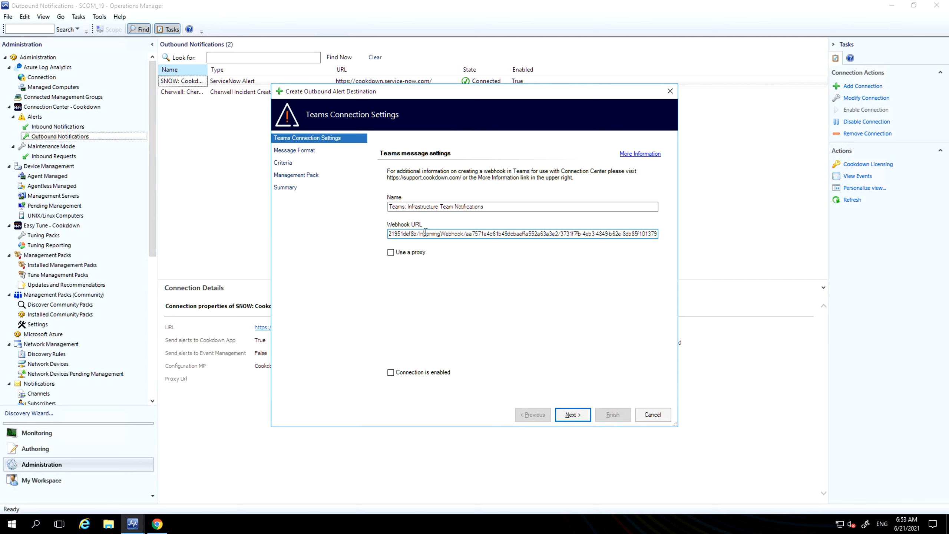
{"action": "key", "text": "Home"}
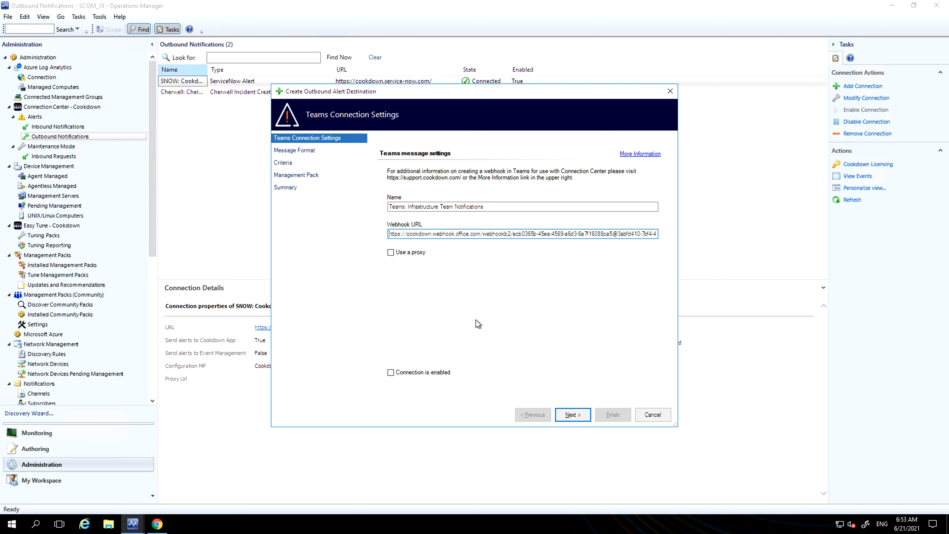
{"action": "left_click", "coordinate": [411, 379]}
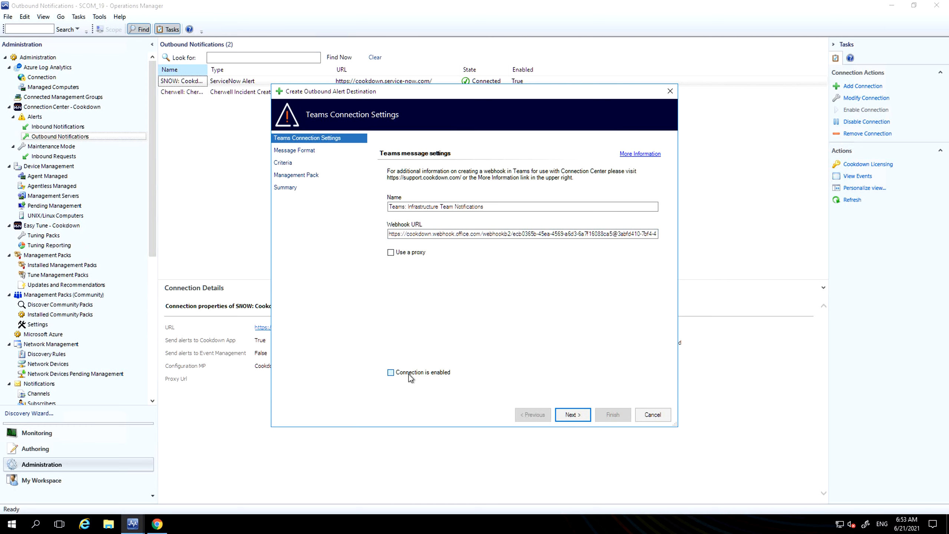
{"action": "left_click", "coordinate": [568, 416]}
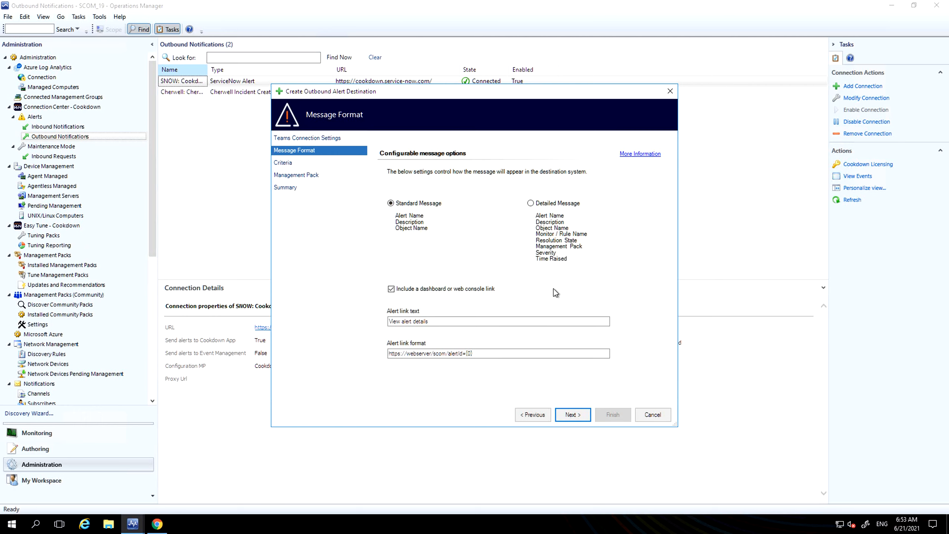
- Choose the Detailed Message format and replace the server name in the alert link format with infra-web01.cookdown.local
{"action": "left_click", "coordinate": [554, 205]}
{"action": "left_click", "coordinate": [469, 353]}
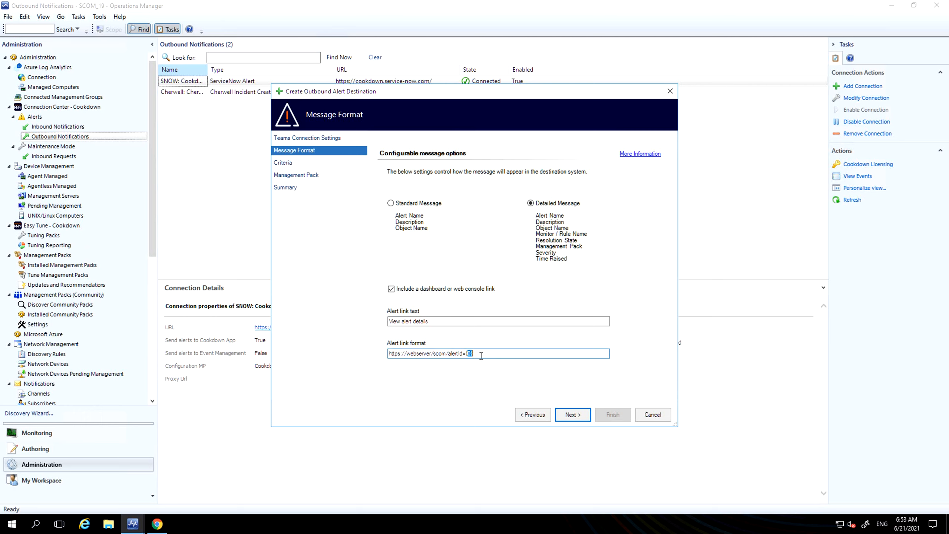
{"action": "left_click_drag", "start_coordinate": [468, 354], "coordinate": [476, 355]}
{"action": "double_click", "coordinate": [418, 355]}
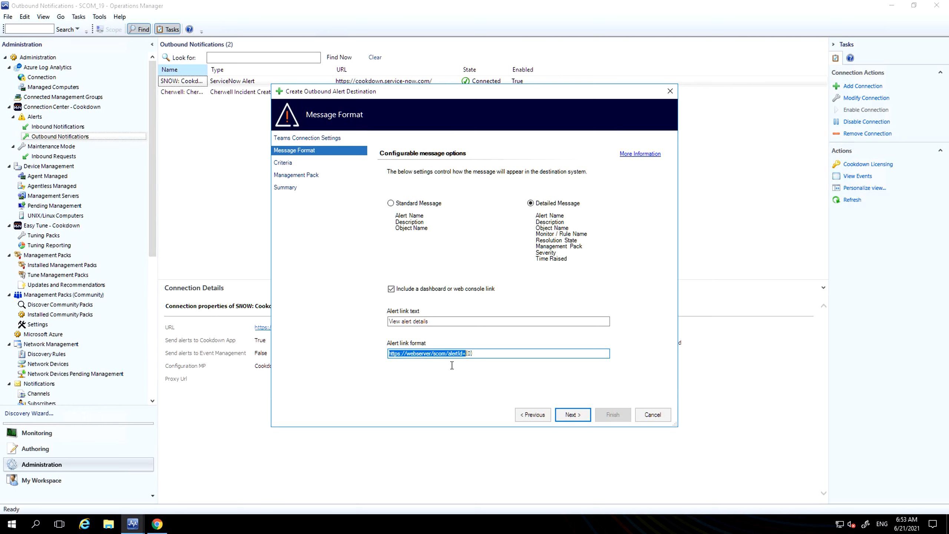
{"action": "left_click", "coordinate": [408, 353]}
{"action": "left_click_drag", "start_coordinate": [409, 353], "coordinate": [430, 355]}
{"action": "key", "text": "BackSpace"}
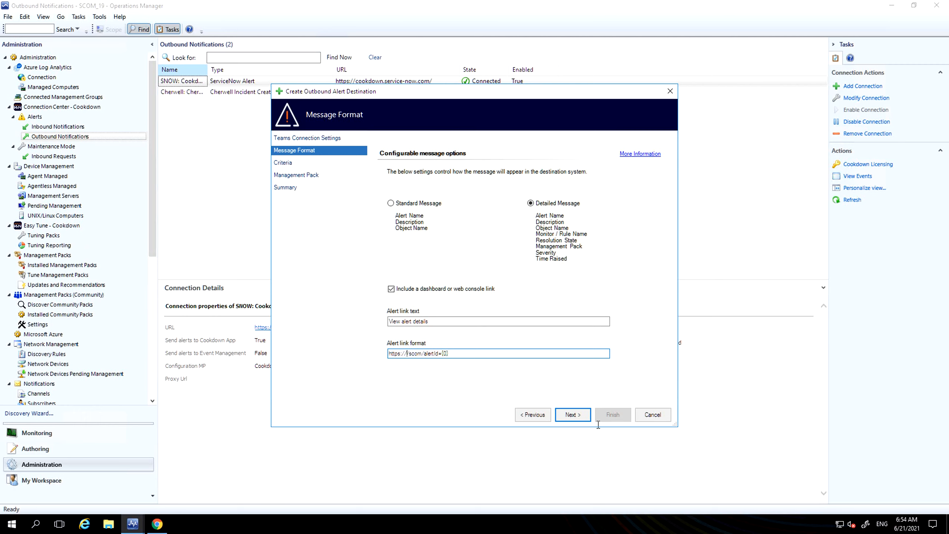
{"action": "type", "text": "infra-web01.cookdown.local"}
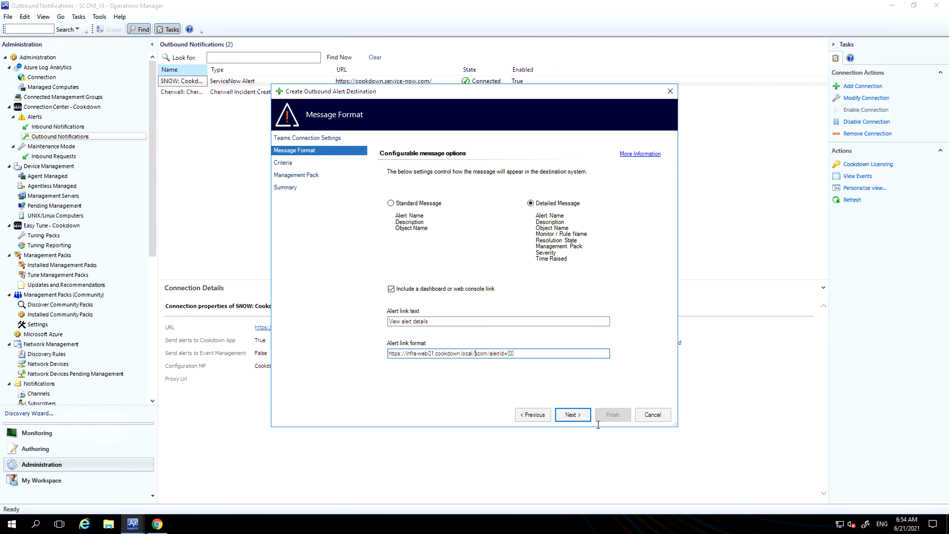
- Replace scom in the alert link format with ops-19, keep the link text "View alert details", and continue to the criteria
{"action": "key", "text": "shift+Right"}
{"action": "key", "text": "shift+Right"}
{"action": "key", "text": "shift+Right"}
{"action": "key", "text": "shift+Right"}
{"action": "type", "text": "ops-19"}
{"action": "left_click", "coordinate": [443, 321]}
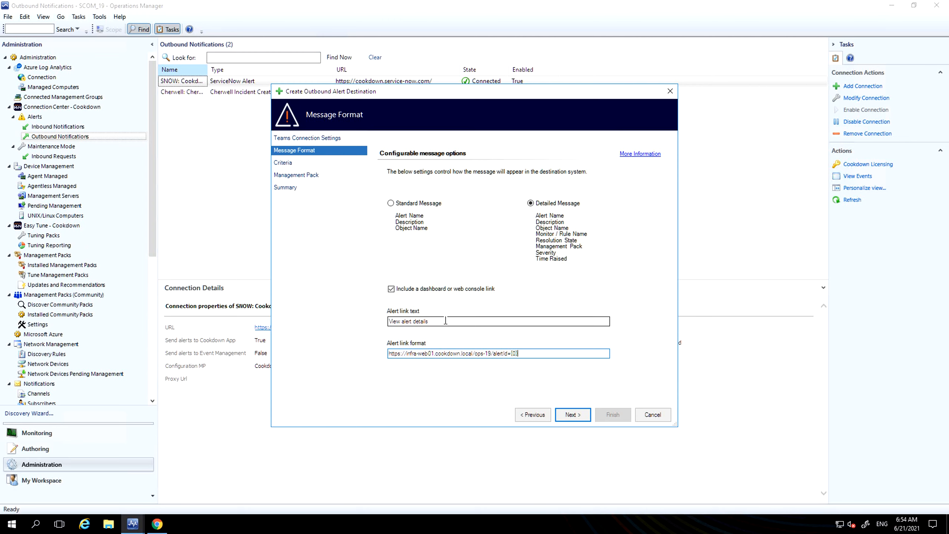
{"action": "left_click_drag", "start_coordinate": [470, 319], "coordinate": [355, 320]}
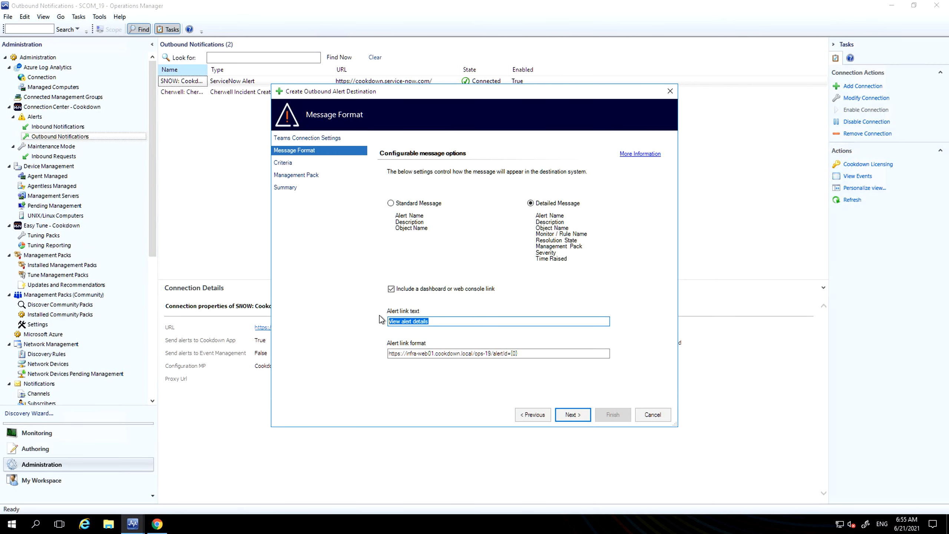
{"action": "left_click", "coordinate": [464, 320]}
{"action": "left_click", "coordinate": [575, 415]}
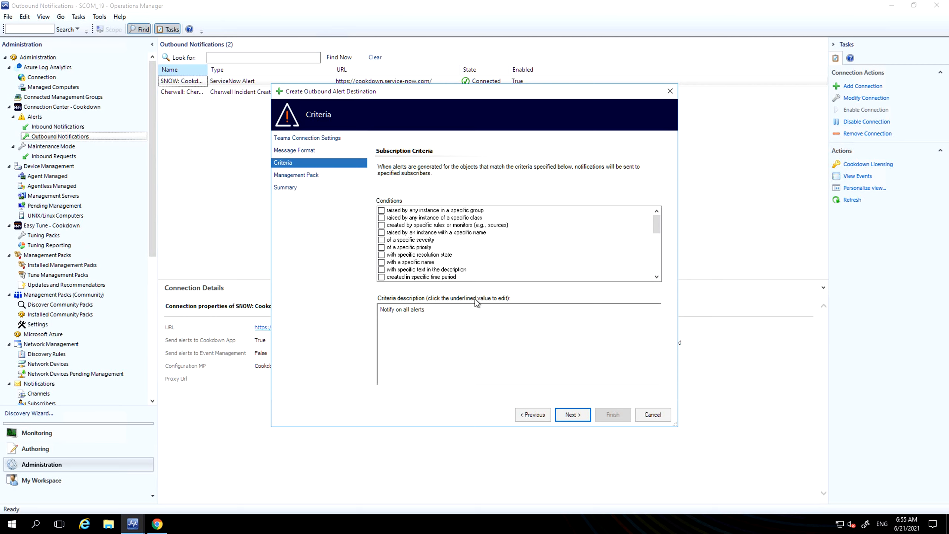
- Limit the Teams notifications to alerts with the resolution state Raise Incident (1)
{"action": "left_click", "coordinate": [383, 255]}
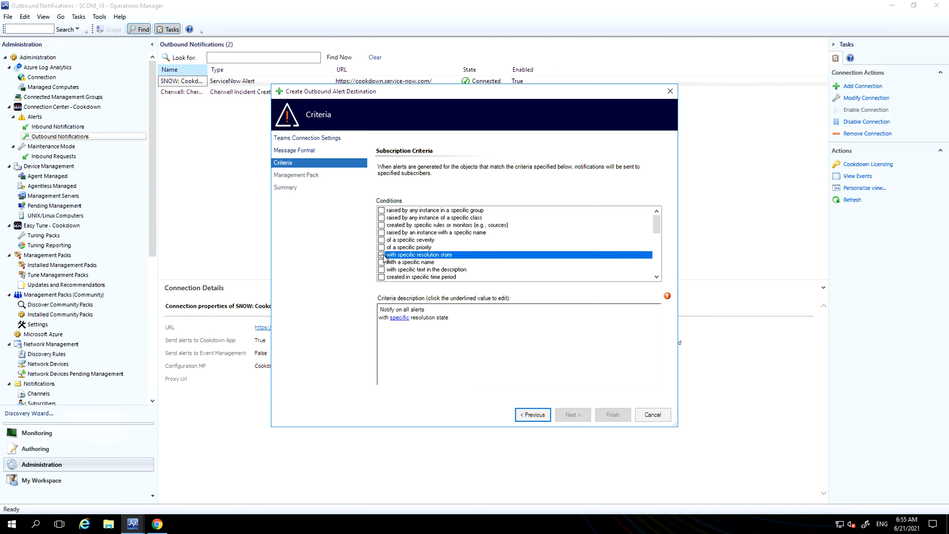
{"action": "left_click", "coordinate": [397, 317]}
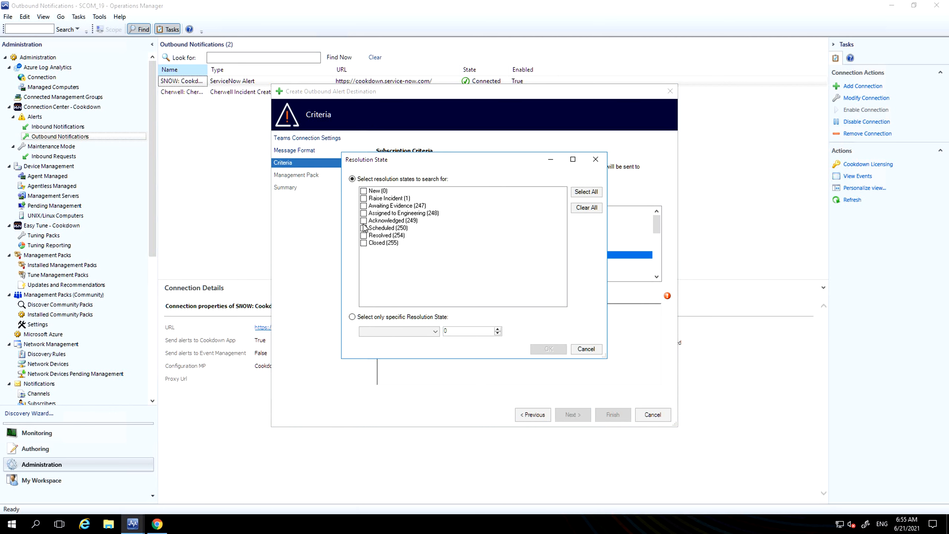
{"action": "left_click", "coordinate": [405, 199]}
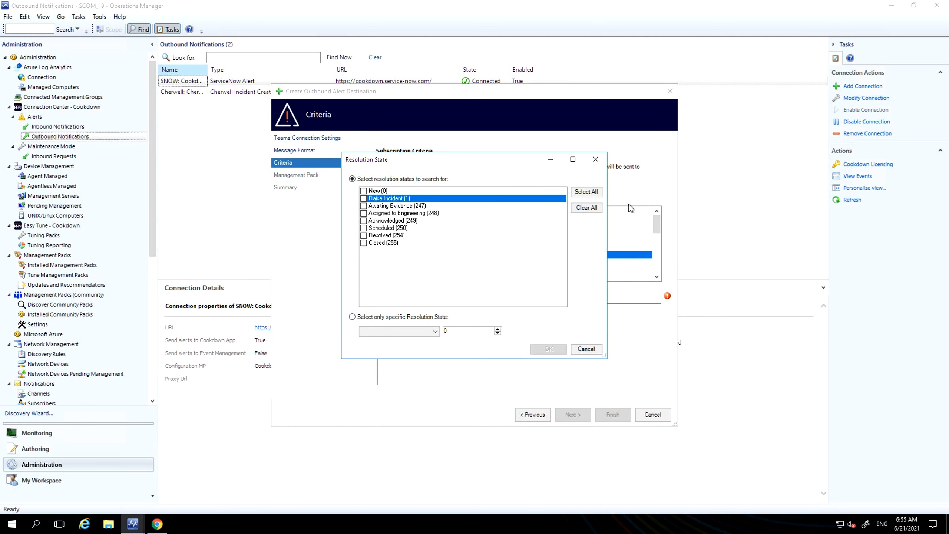
{"action": "left_click", "coordinate": [364, 198]}
{"action": "left_click", "coordinate": [547, 349]}
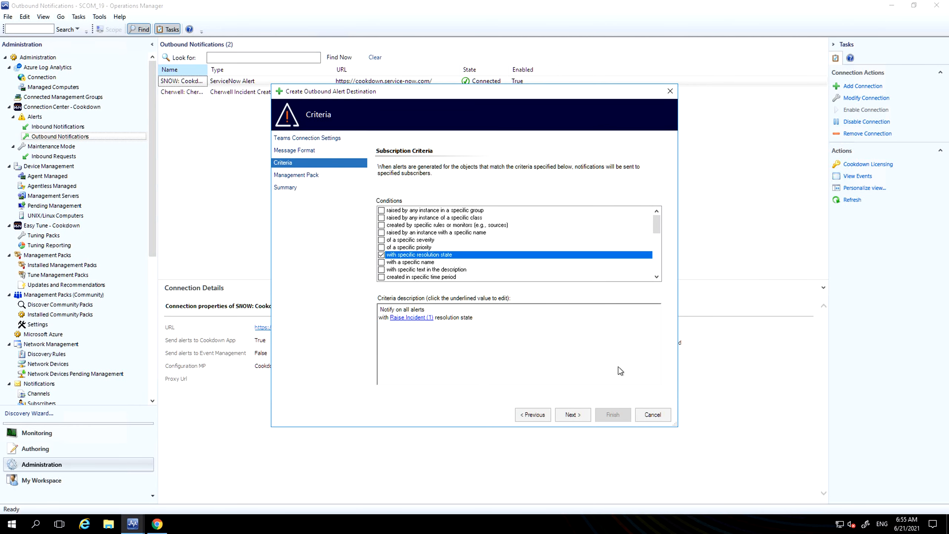
{"action": "left_click", "coordinate": [567, 414]}
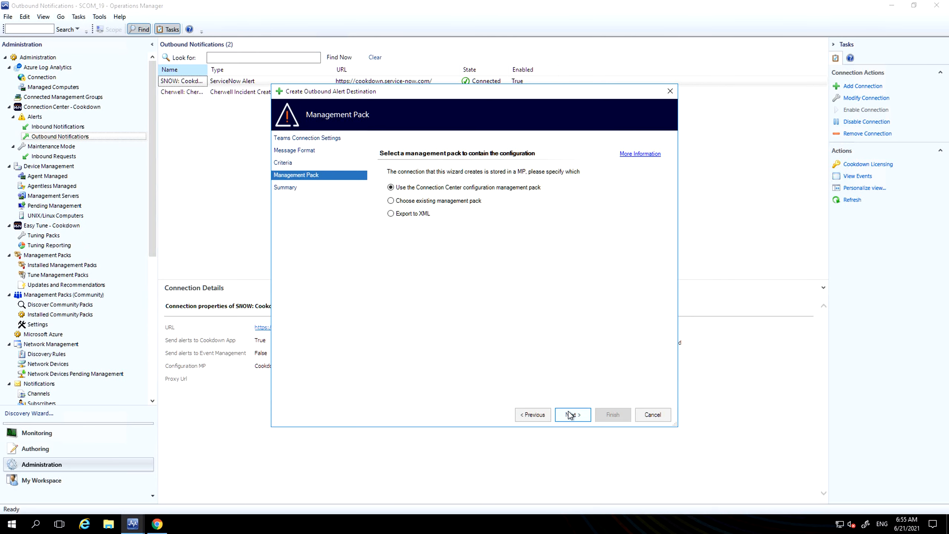
- Create the Teams connection in the Connection Center configuration management pack and show its connection details
{"action": "left_click", "coordinate": [569, 415]}
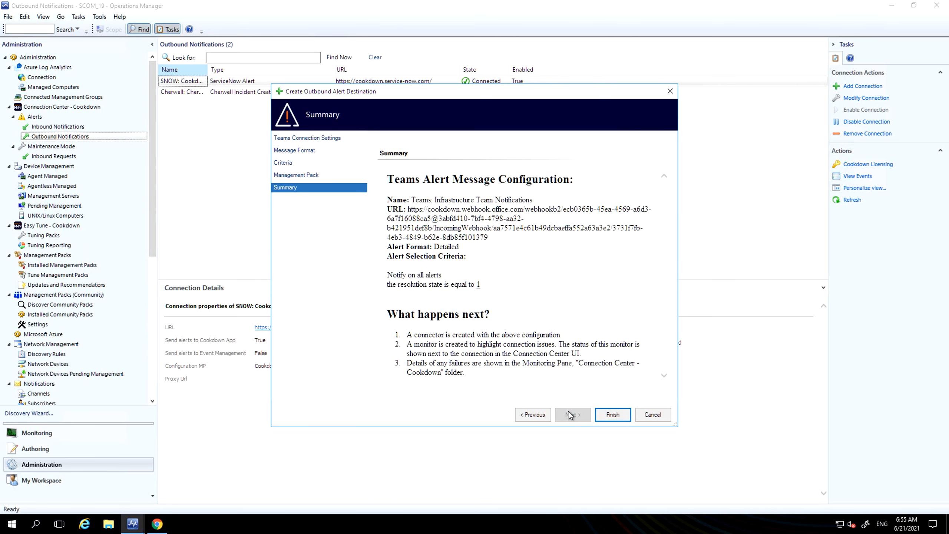
{"action": "left_click", "coordinate": [607, 415]}
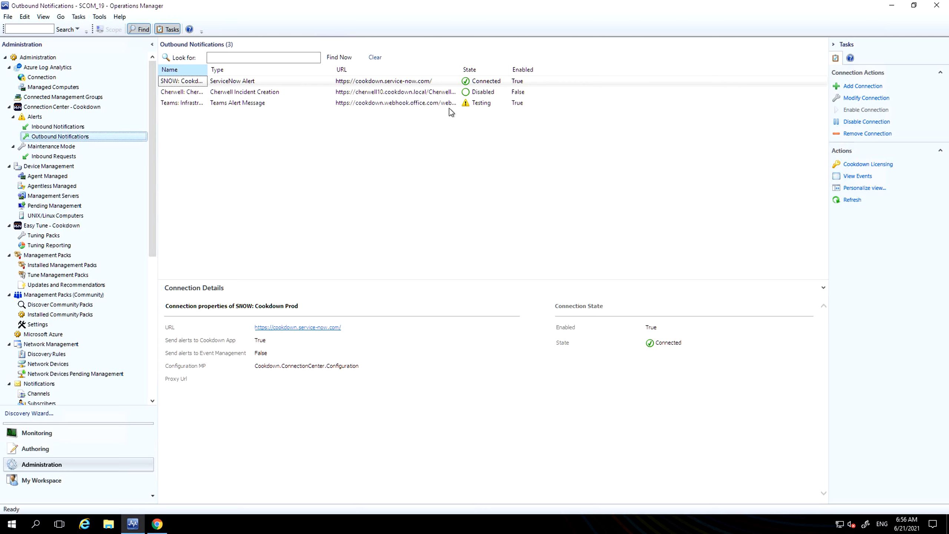
{"action": "left_click", "coordinate": [398, 106]}
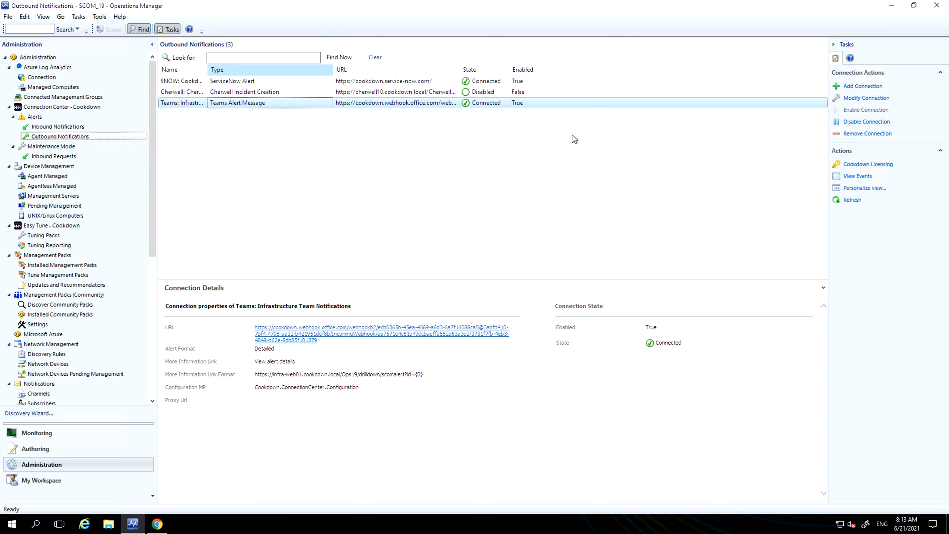
- Add an outbound Slack connection named "Slack: SCOM Alerts channel", paste its webhook URL, and enable the connection
{"action": "left_click", "coordinate": [850, 86]}
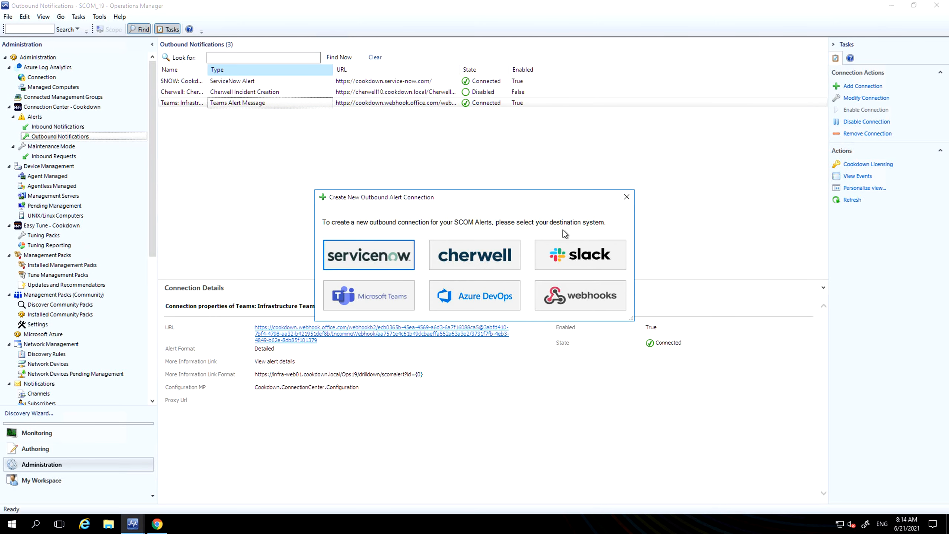
{"action": "left_click", "coordinate": [607, 257]}
{"action": "left_click", "coordinate": [513, 208]}
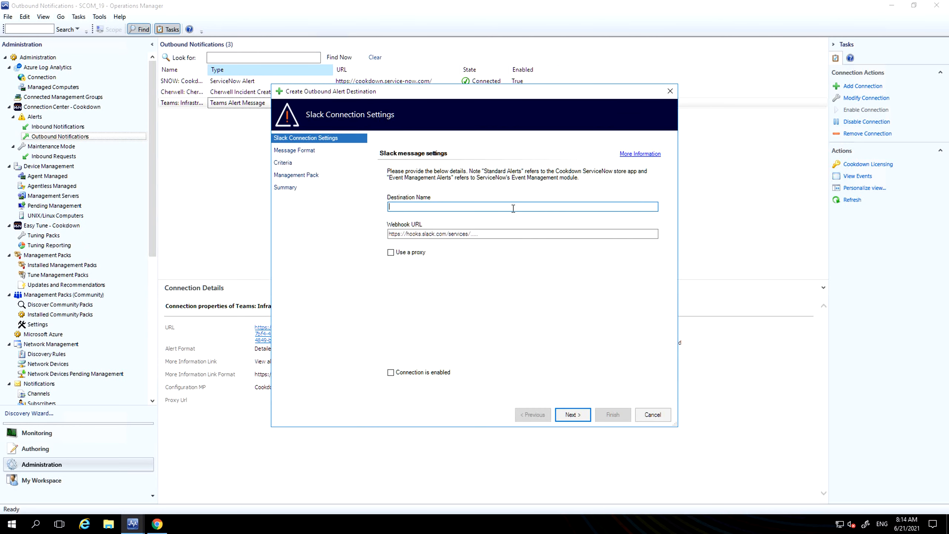
{"action": "type", "text": "Slack: SCOM Alerts channel"}
{"action": "key", "text": "Tab"}
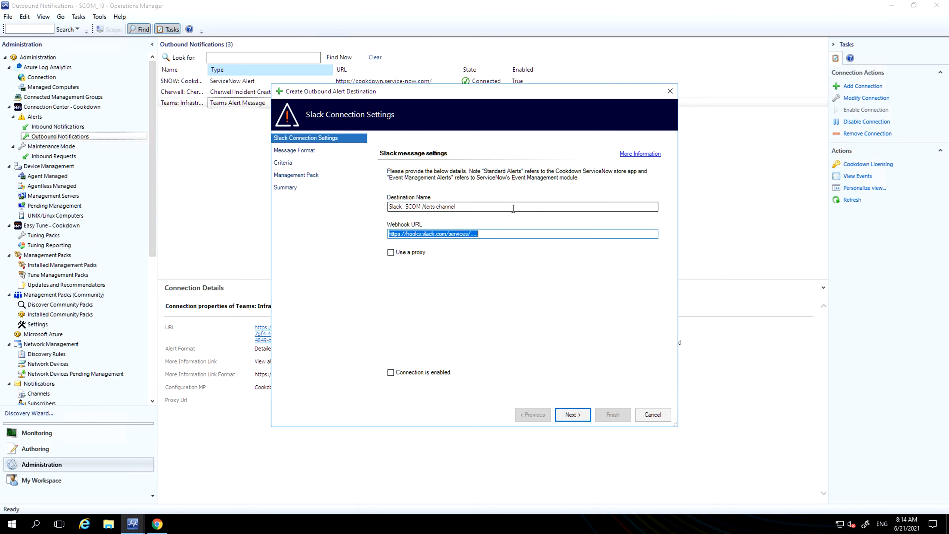
{"action": "key", "text": "ctrl+v"}
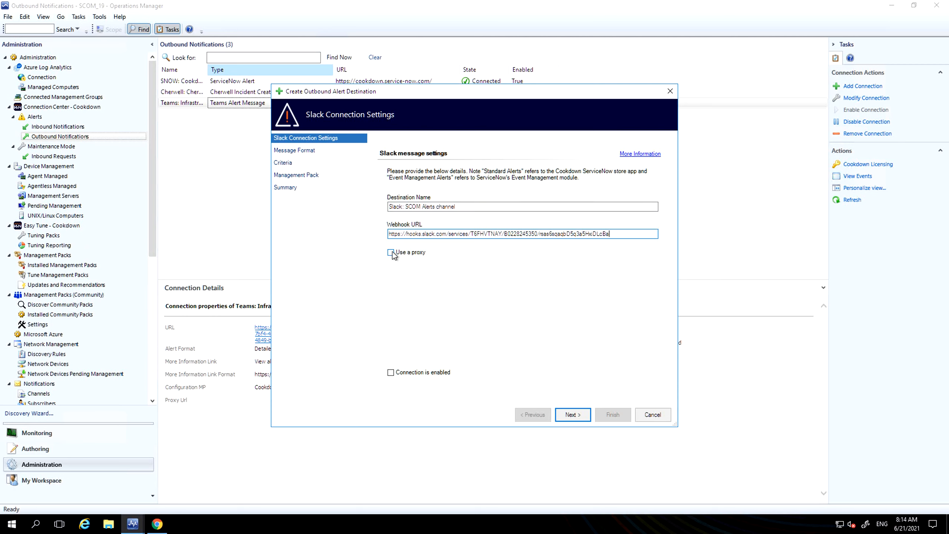
{"action": "left_click", "coordinate": [391, 373]}
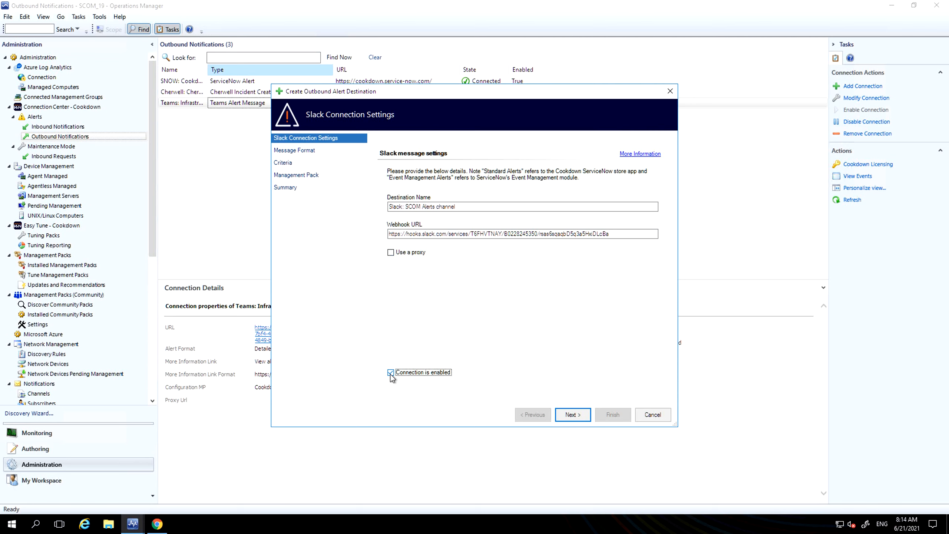
{"action": "left_click", "coordinate": [564, 414]}
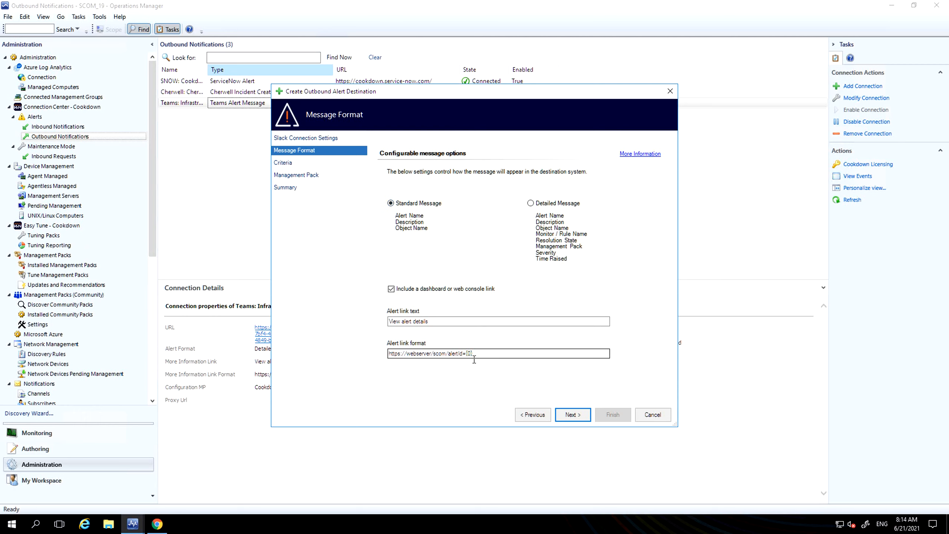
{"action": "left_click_drag", "start_coordinate": [484, 353], "coordinate": [366, 349]}
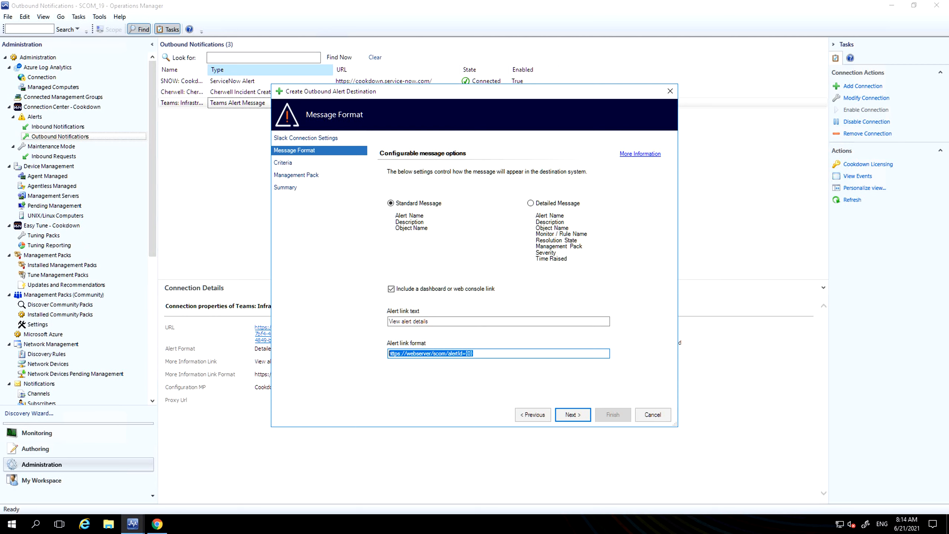
{"action": "left_click", "coordinate": [493, 354]}
{"action": "key", "text": "ctrl+a"}
{"action": "type", "text": "https://infra-web01.cookdown.local/Ops19/drilldown/scomalert?id={0}"}
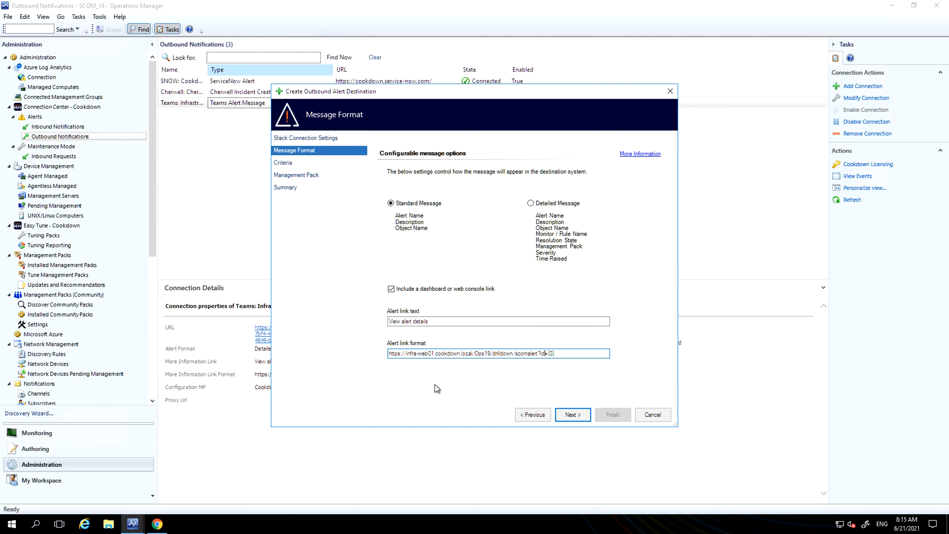
{"action": "left_click", "coordinate": [566, 413]}
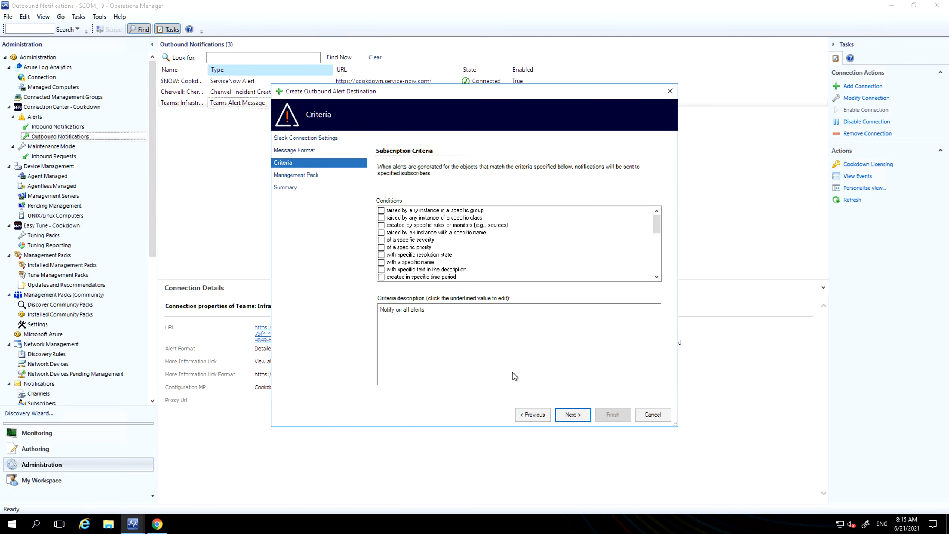
- Create the Slack connection for all alerts in the Connection Center configuration management pack, then select it and refresh the connection list
{"action": "left_click", "coordinate": [572, 413]}
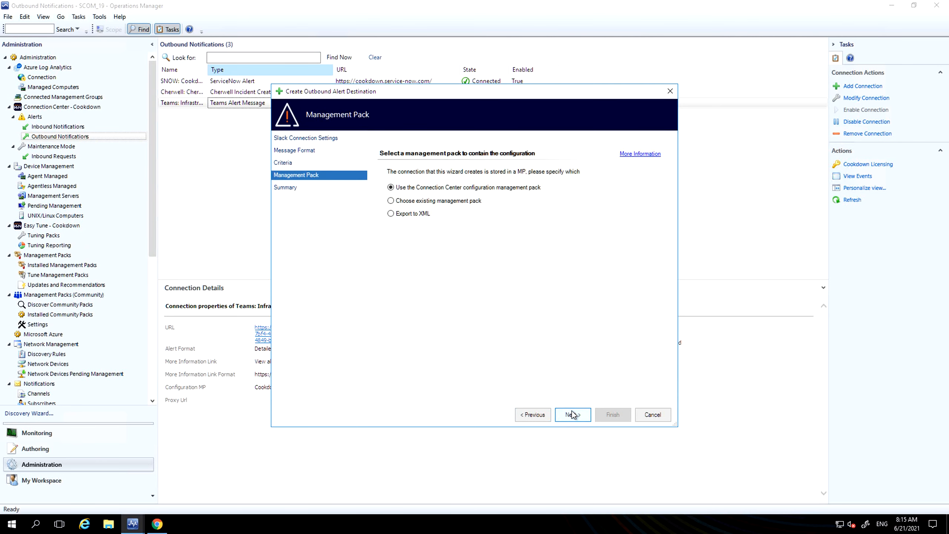
{"action": "left_click", "coordinate": [572, 414]}
{"action": "left_click", "coordinate": [607, 415]}
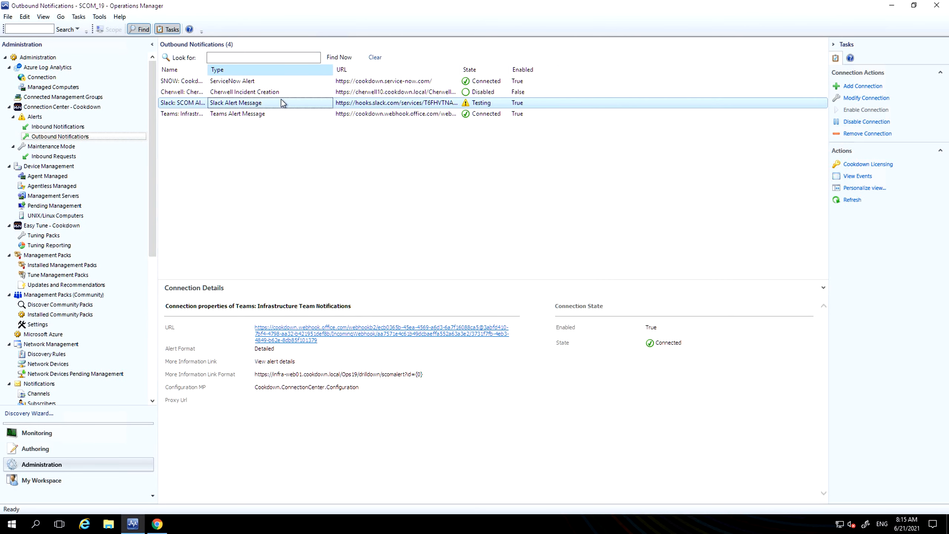
{"action": "left_click", "coordinate": [309, 105]}
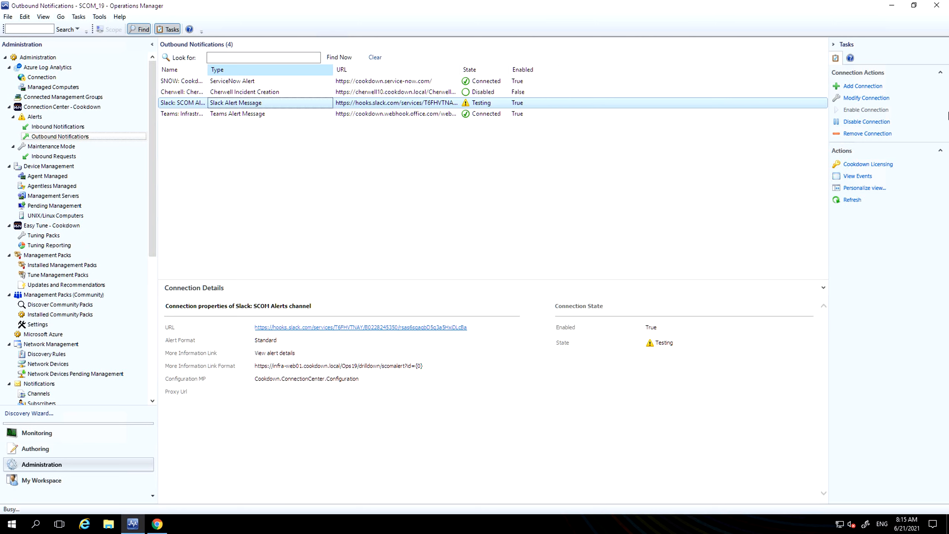
{"action": "left_click", "coordinate": [848, 202]}
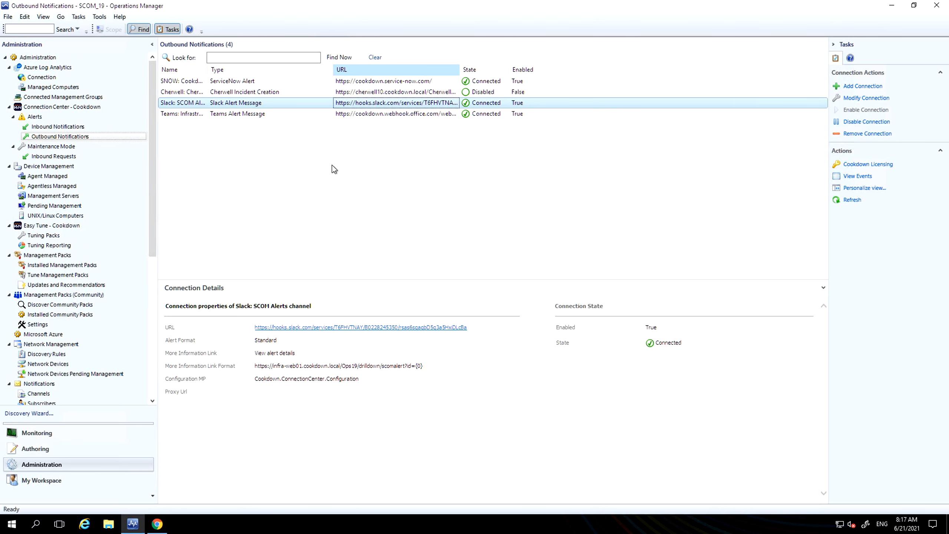
- In the active alerts, set the Infra-AD03 "Network Adapters DNS Servers health monitor has failed" alert's resolution state to Raise Incident
{"action": "left_click", "coordinate": [107, 435]}
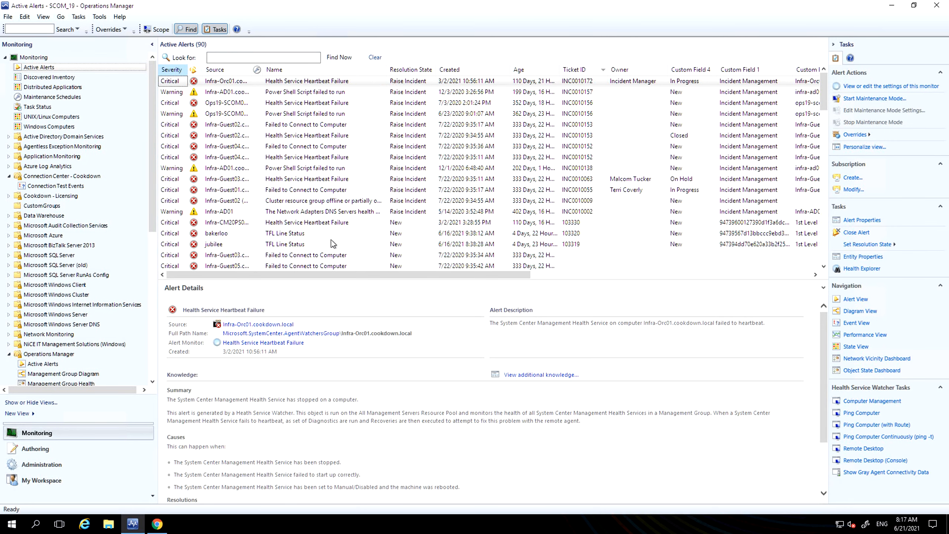
{"action": "scroll", "coordinate": [333, 243], "scroll_direction": "down", "scroll_amount": 10}
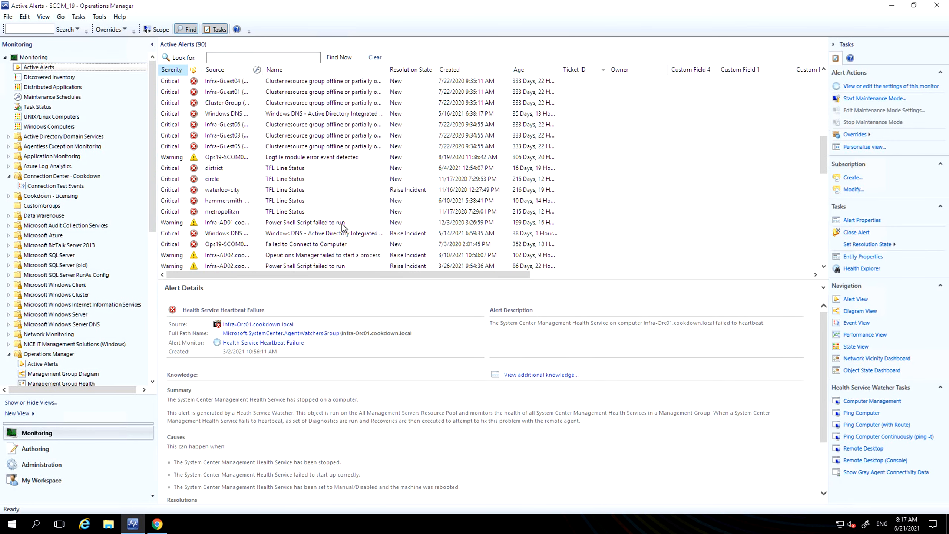
{"action": "scroll", "coordinate": [343, 226], "scroll_direction": "down", "scroll_amount": 4}
{"action": "left_click", "coordinate": [320, 247]}
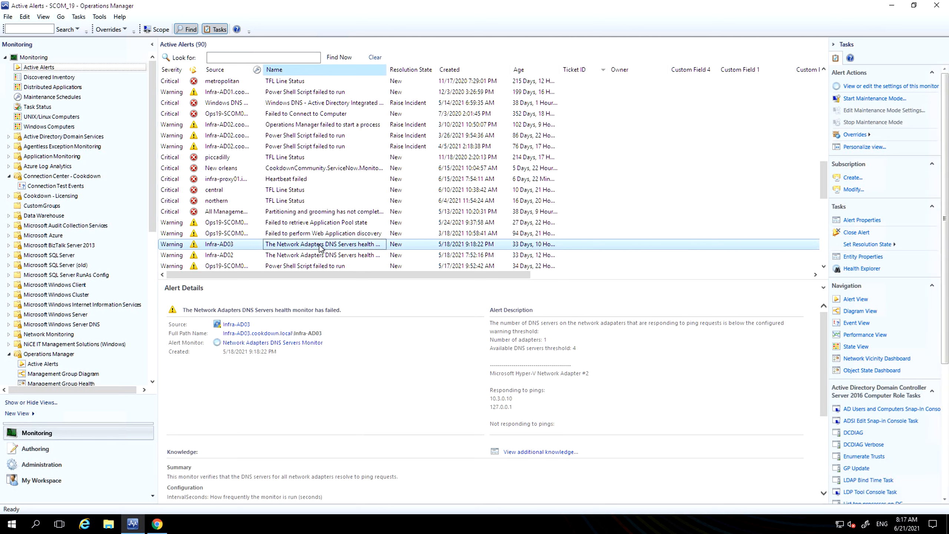
{"action": "right_click", "coordinate": [291, 247]}
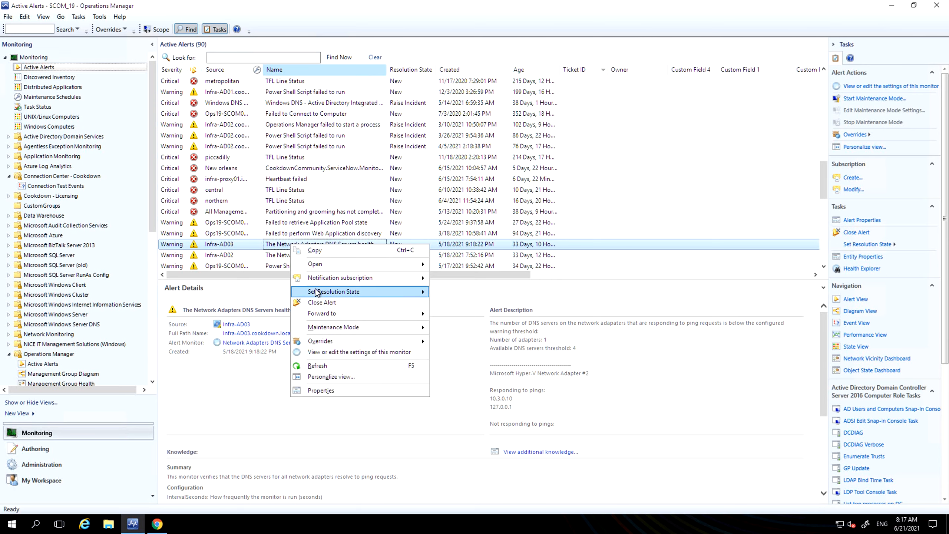
{"action": "mouse_move", "coordinate": [320, 295]}
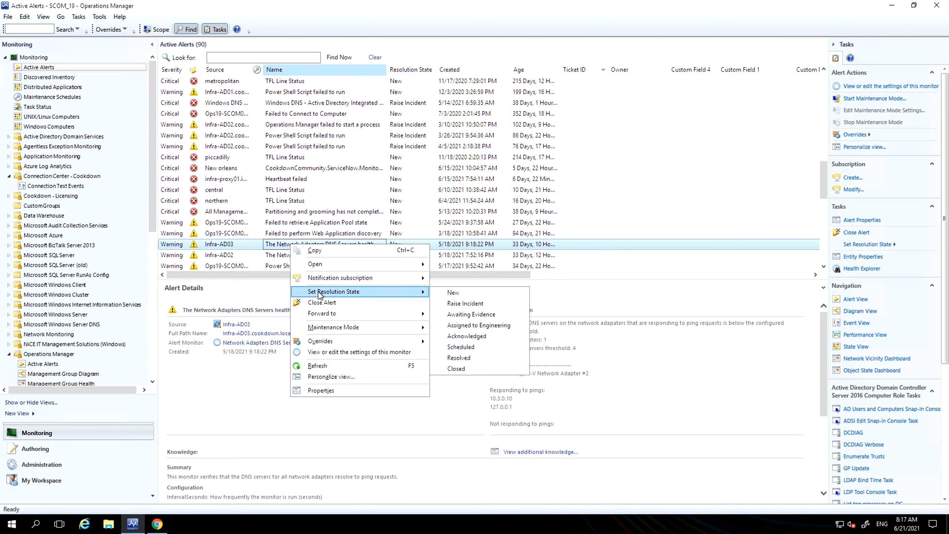
{"action": "left_click", "coordinate": [501, 304]}
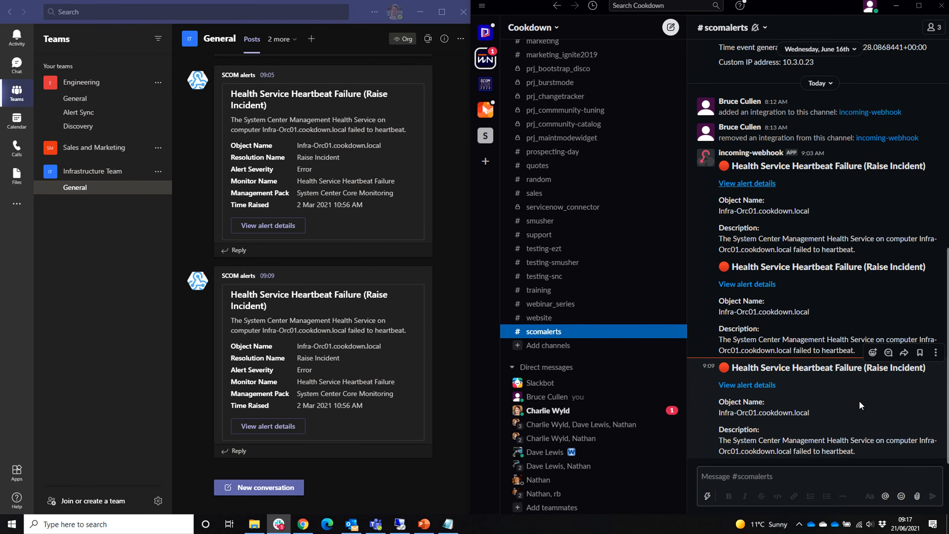
- Review the Infra-AD03 alert posted in Teams and Slack, expanding and collapsing the Teams card, and open its alert details page
{"action": "mouse_move", "coordinate": [344, 340]}
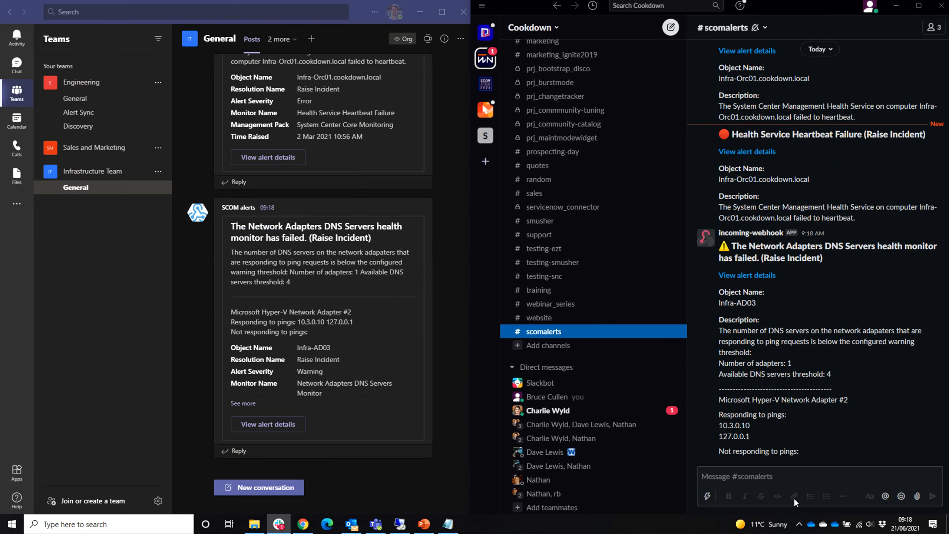
{"action": "mouse_move", "coordinate": [784, 349]}
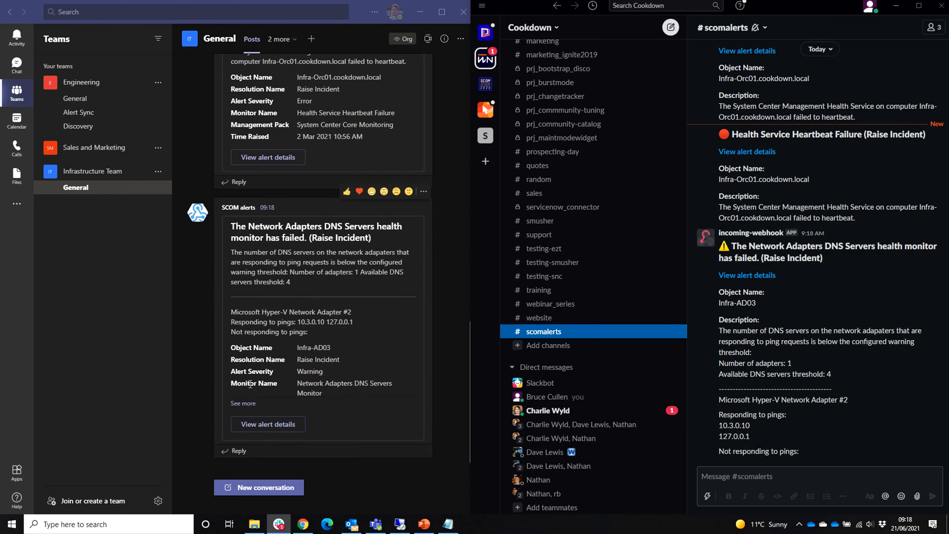
{"action": "left_click", "coordinate": [244, 404]}
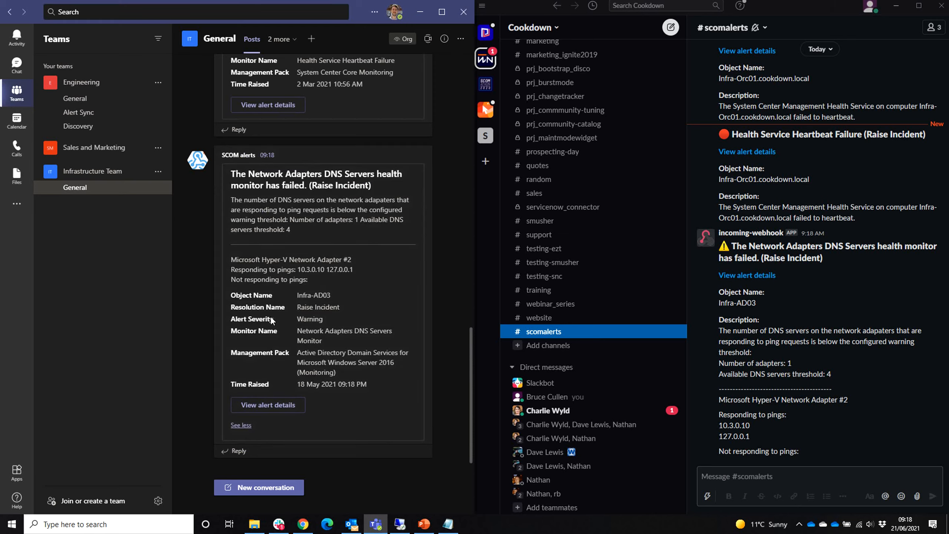
{"action": "left_click", "coordinate": [241, 426]}
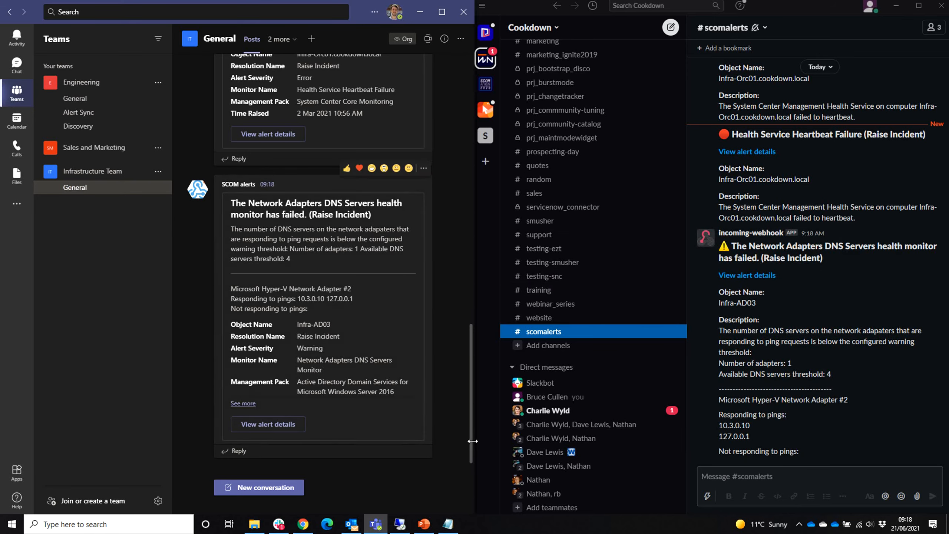
{"action": "left_click", "coordinate": [294, 425]}
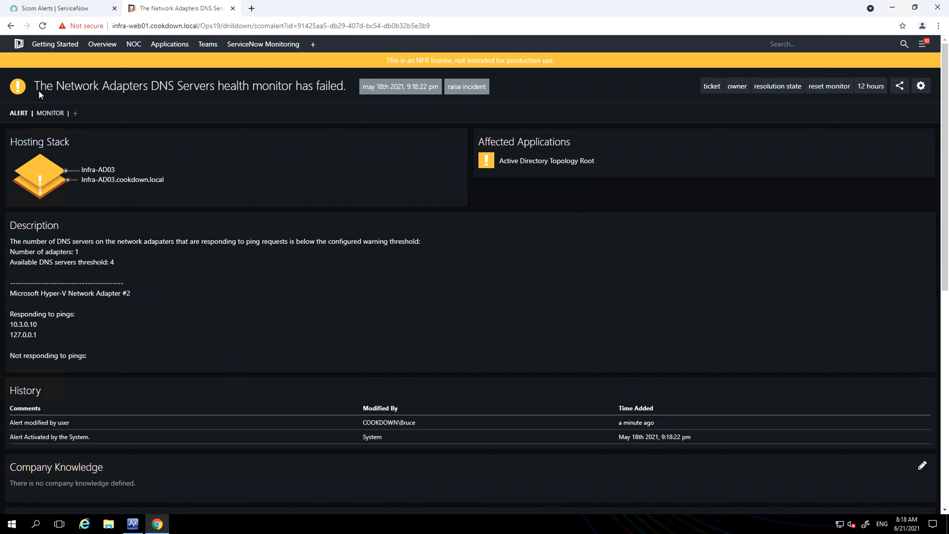
- Switch to ServiceNow, refresh the Scom Alerts list, open the Infra-AD03 alert and open its created incident record
{"action": "left_click", "coordinate": [68, 9]}
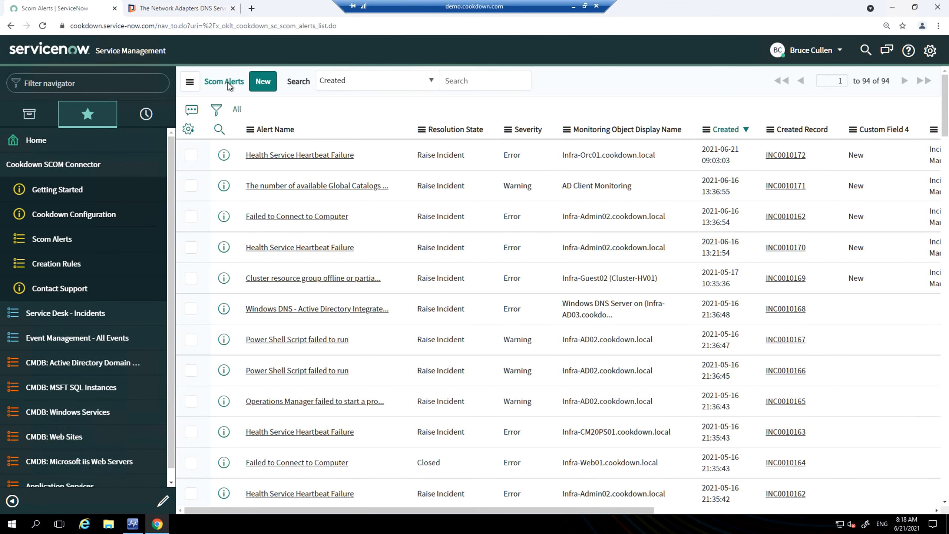
{"action": "key", "text": "F5"}
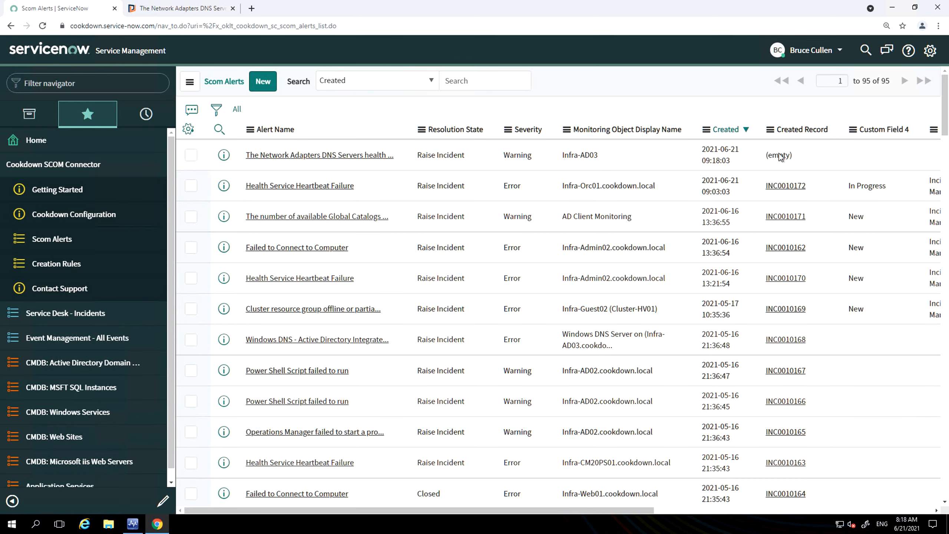
{"action": "left_click", "coordinate": [285, 155]}
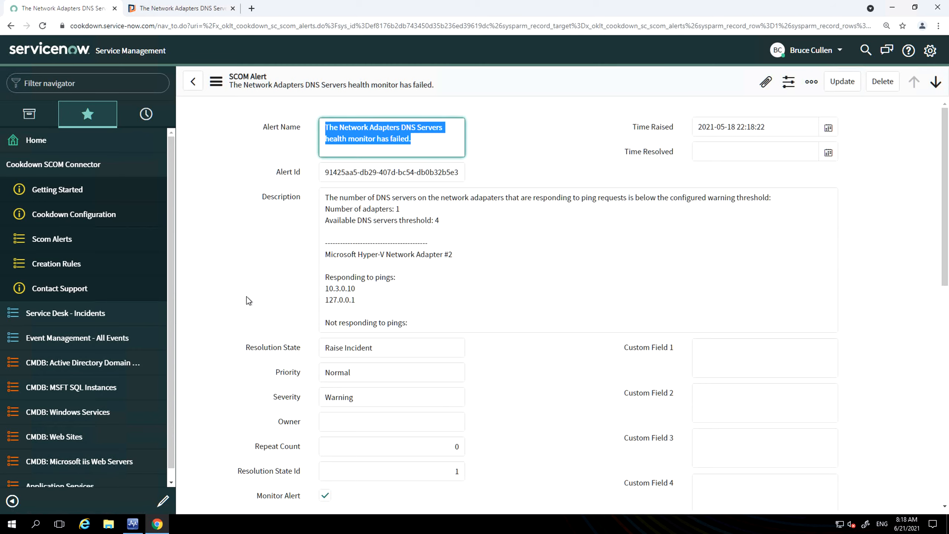
{"action": "scroll", "coordinate": [262, 262], "scroll_direction": "down", "scroll_amount": 10}
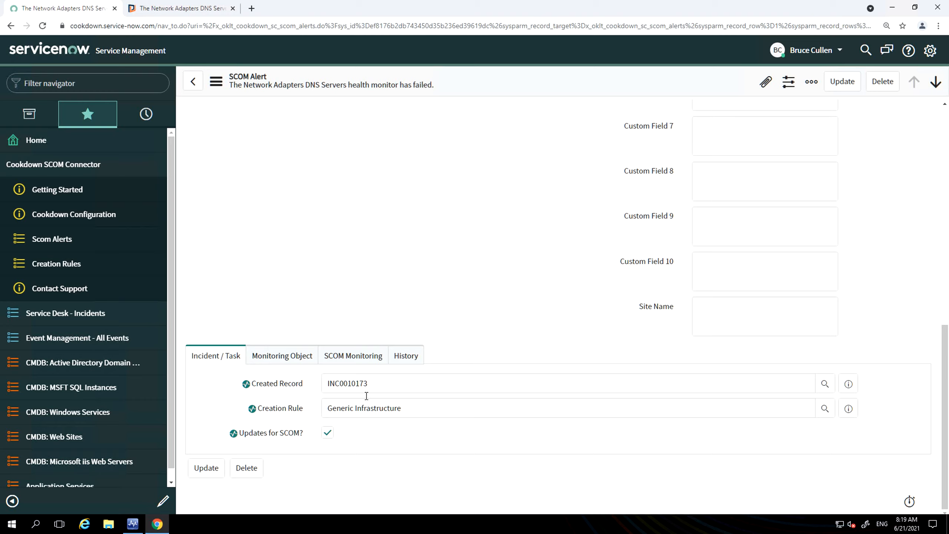
{"action": "left_click", "coordinate": [856, 386]}
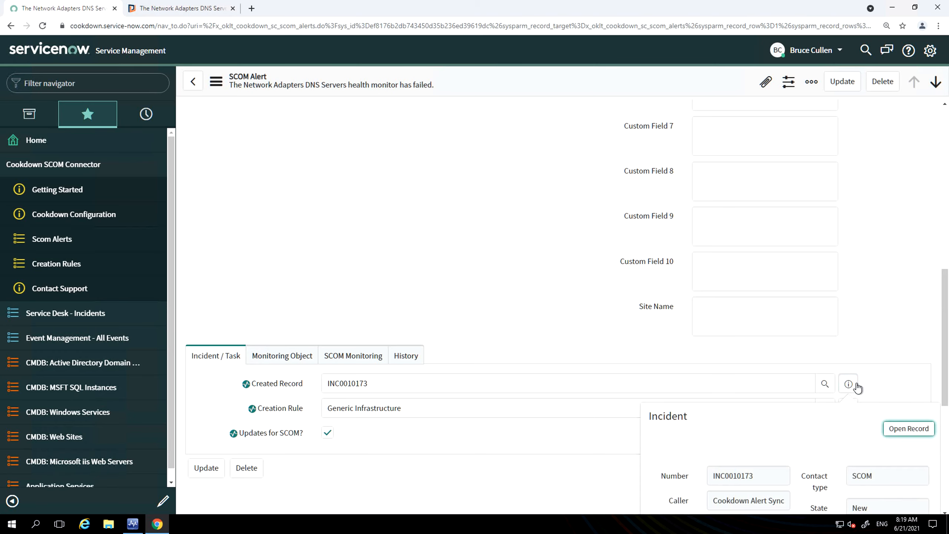
{"action": "left_click", "coordinate": [922, 428]}
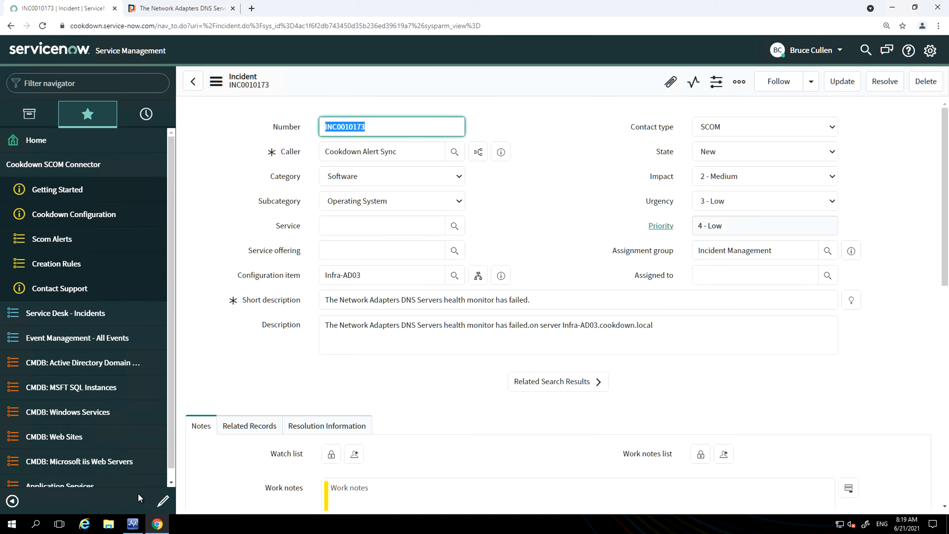
- Switch to Operations Manager and check the Ticket ID and Custom Field 4 values of the Infra-AD03 alert
{"action": "left_click", "coordinate": [134, 523]}
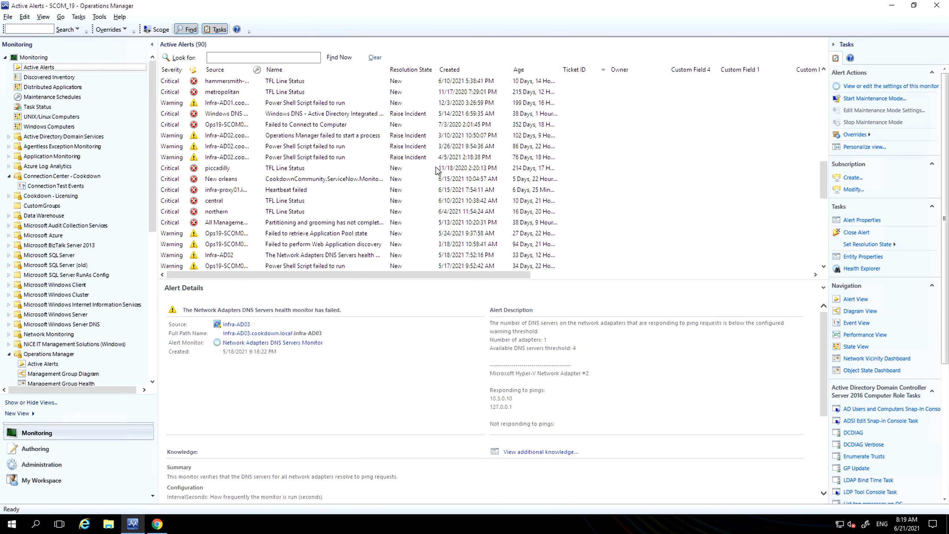
{"action": "scroll", "coordinate": [351, 224], "scroll_direction": "up", "scroll_amount": 7}
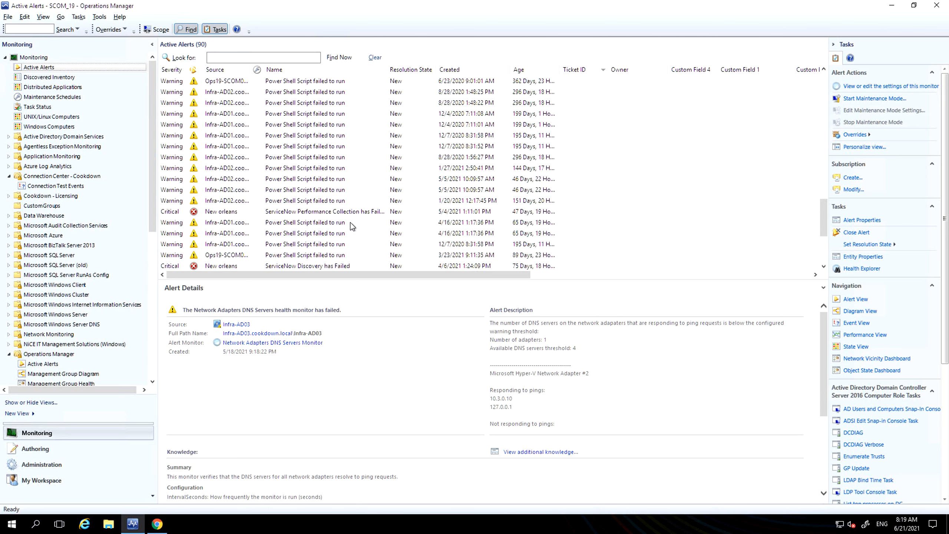
{"action": "scroll", "coordinate": [352, 224], "scroll_direction": "up", "scroll_amount": 7}
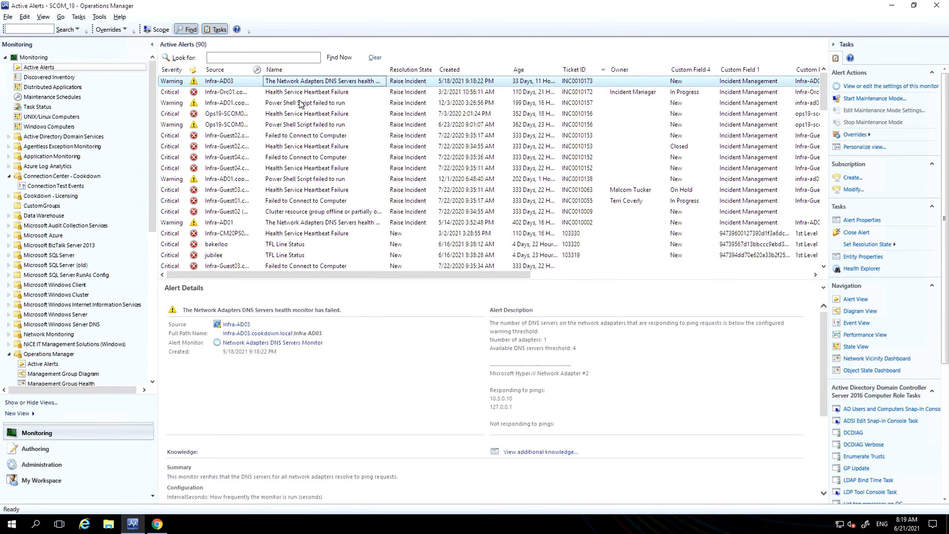
{"action": "left_click", "coordinate": [522, 85]}
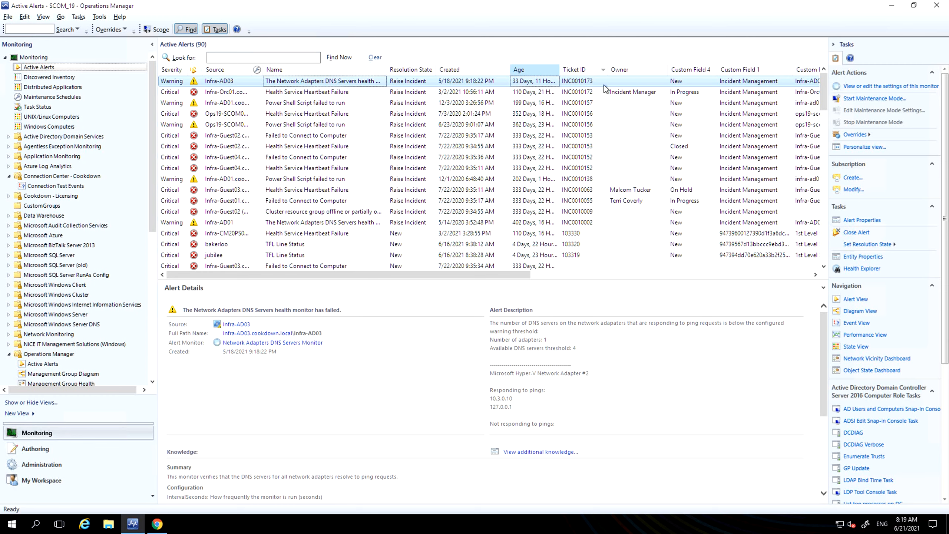
{"action": "left_click", "coordinate": [690, 84]}
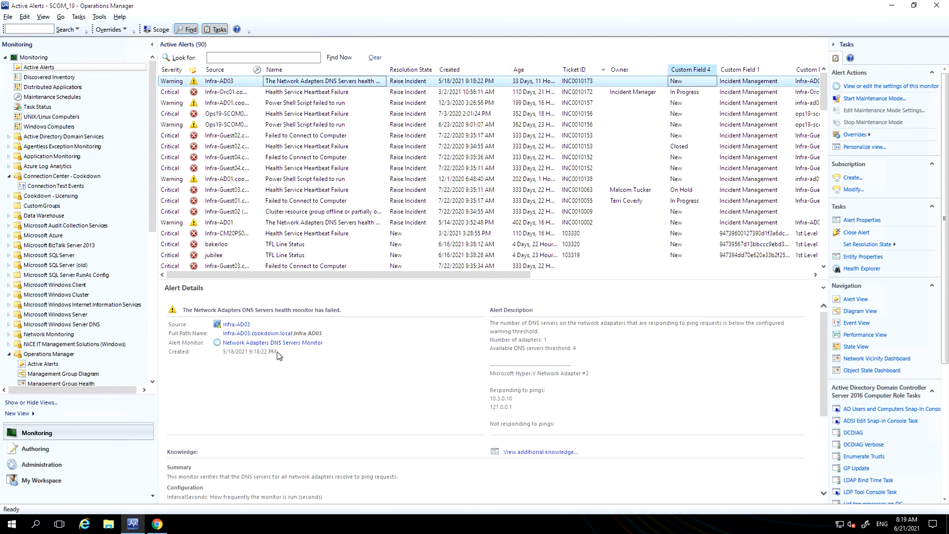
- Switch back to the incident in ServiceNow and set its state to Resolved
{"action": "key", "text": "alt+Tab"}
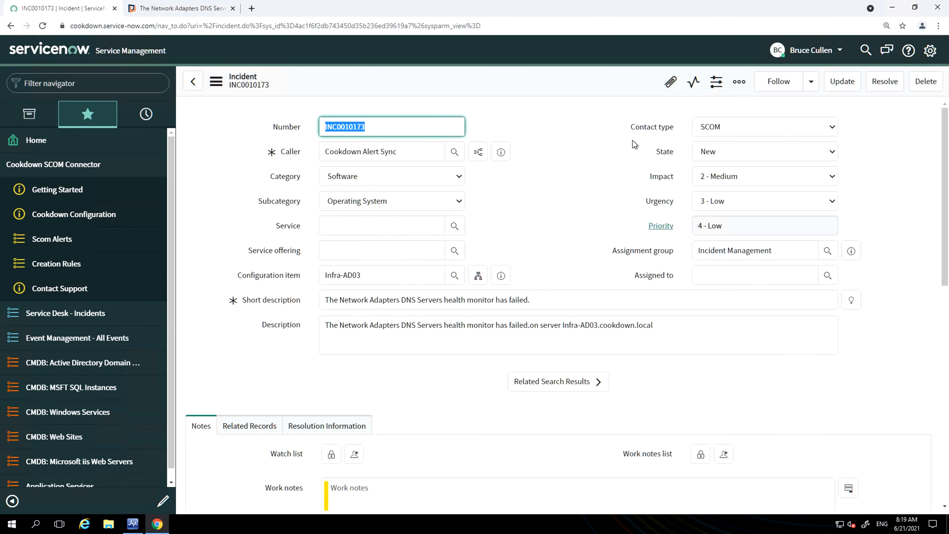
{"action": "left_click", "coordinate": [544, 145]}
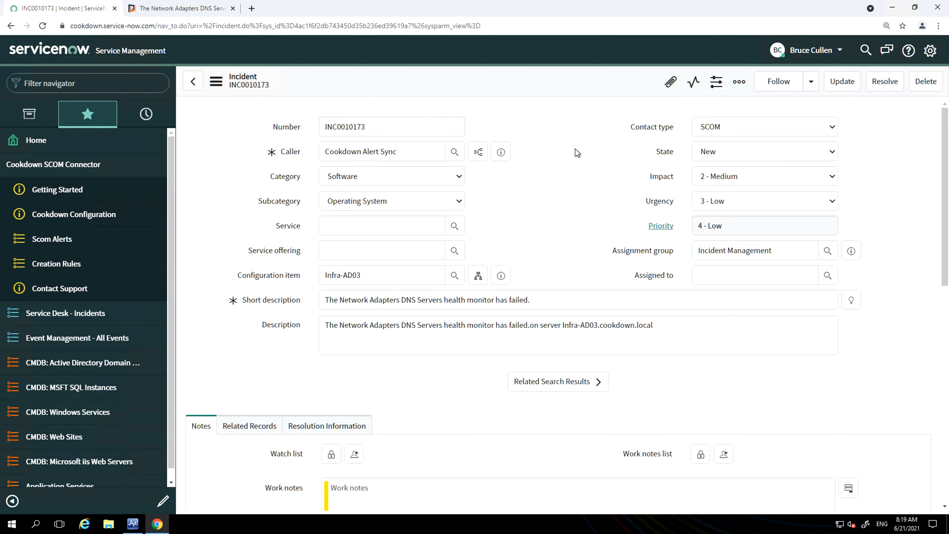
{"action": "left_click", "coordinate": [748, 158]}
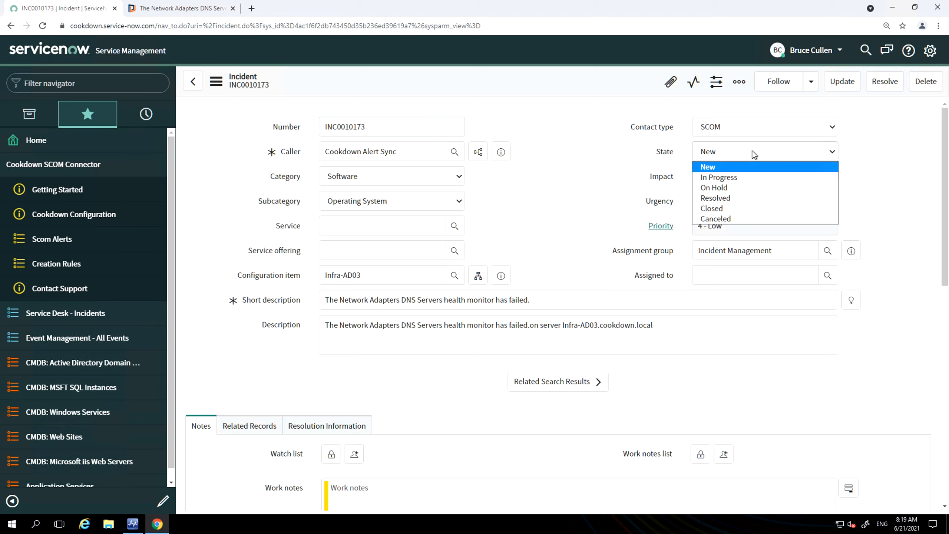
{"action": "left_click", "coordinate": [730, 198]}
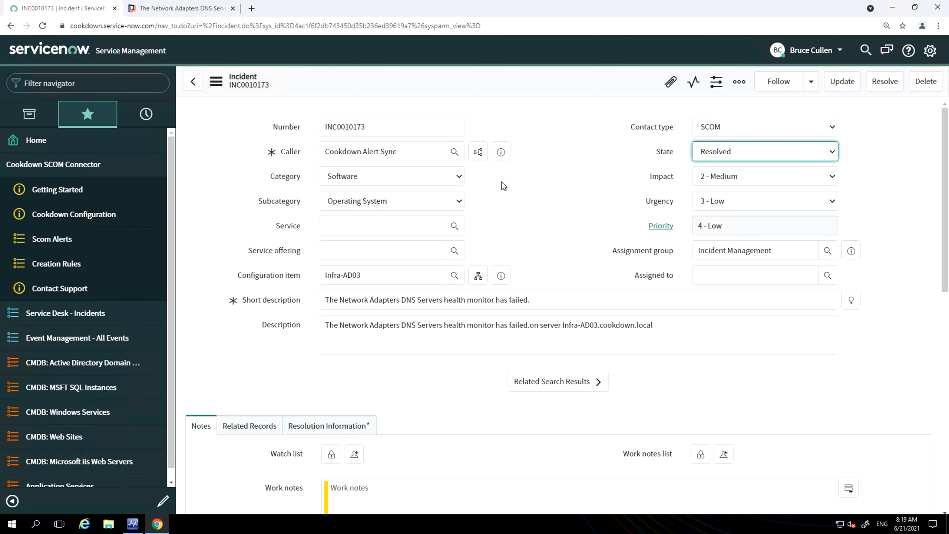
{"action": "key", "text": "Tab"}
{"action": "key", "text": "Tab"}
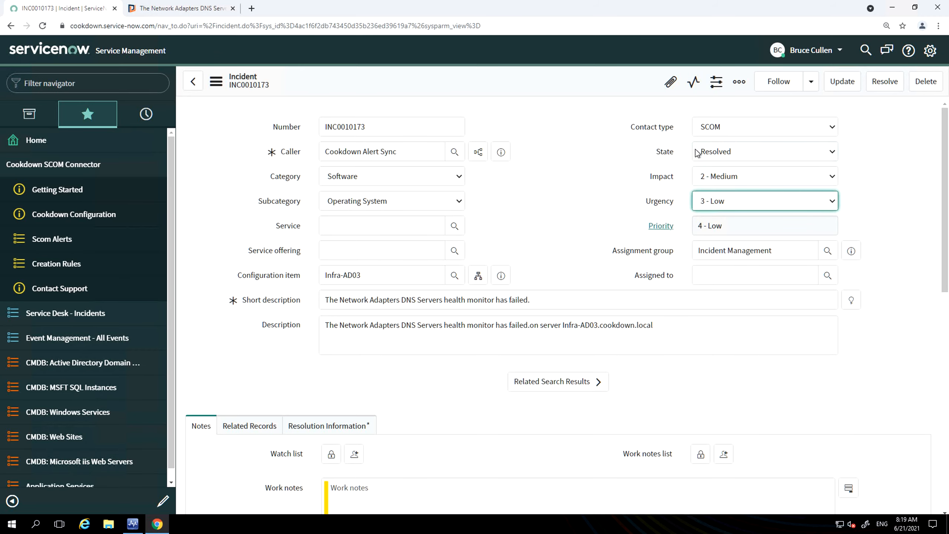
- Set the incident's resolution code to Solved (Work Around) in its resolution information
{"action": "scroll", "coordinate": [562, 248], "scroll_direction": "down", "scroll_amount": 3}
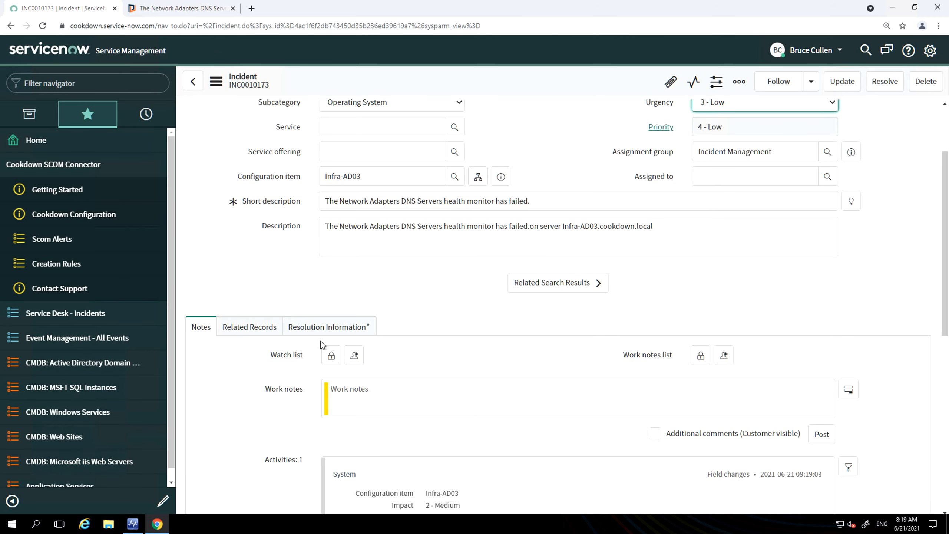
{"action": "left_click", "coordinate": [322, 329]}
{"action": "left_click", "coordinate": [370, 387]}
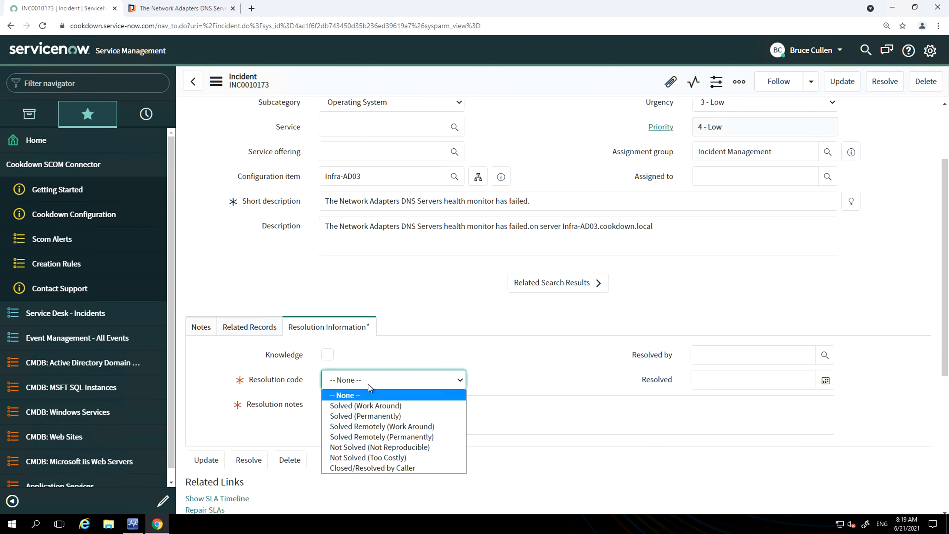
{"action": "left_click", "coordinate": [385, 457]}
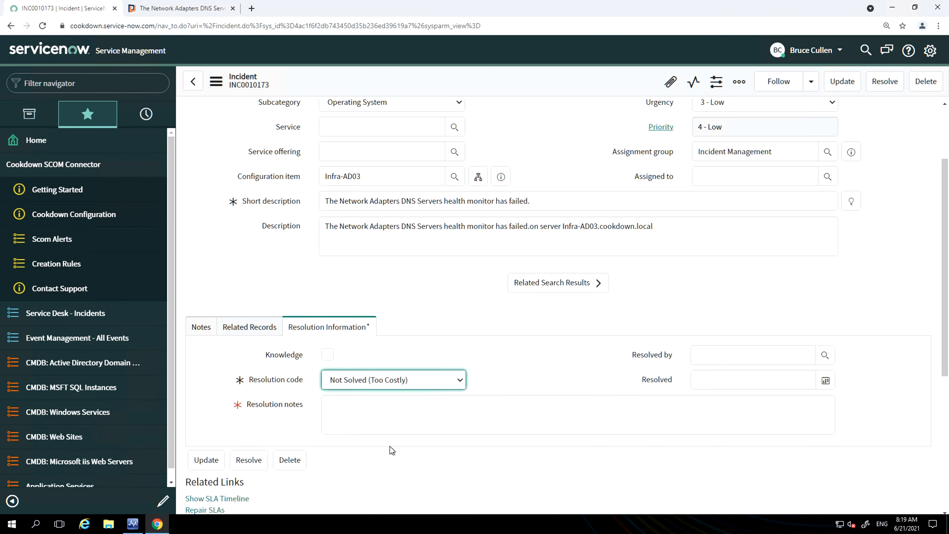
{"action": "left_click", "coordinate": [395, 418]}
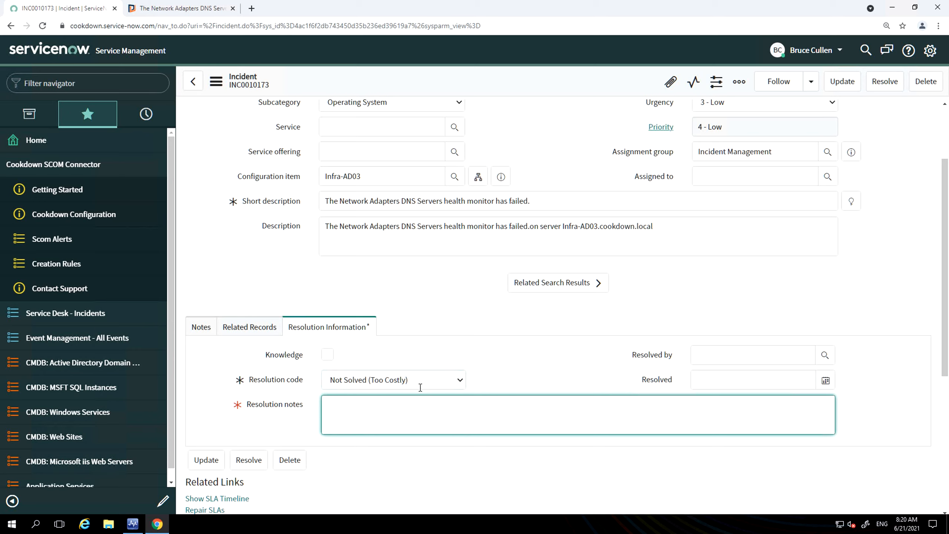
{"action": "left_click", "coordinate": [416, 376]}
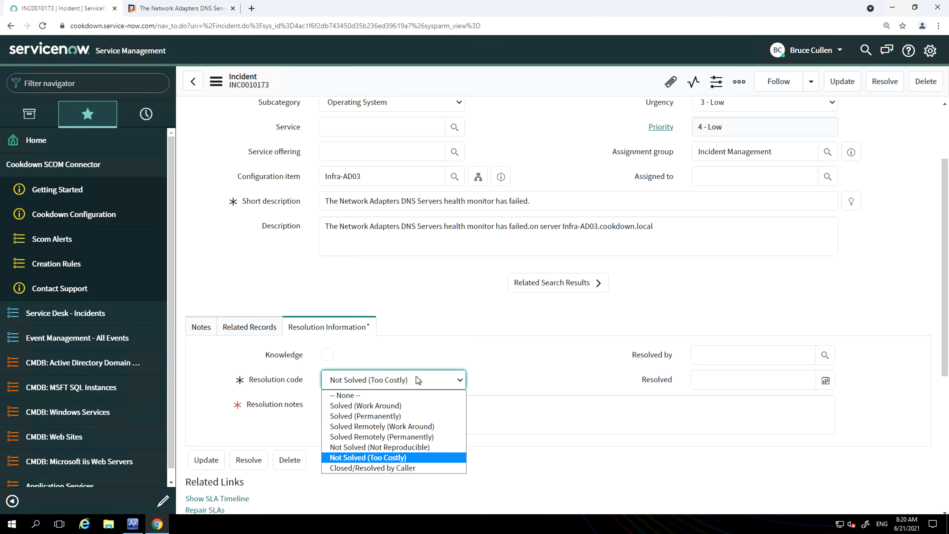
{"action": "left_click", "coordinate": [405, 406]}
- Enter "flushed cache" as the resolution notes and resolve the incident
{"action": "left_click", "coordinate": [416, 426]}
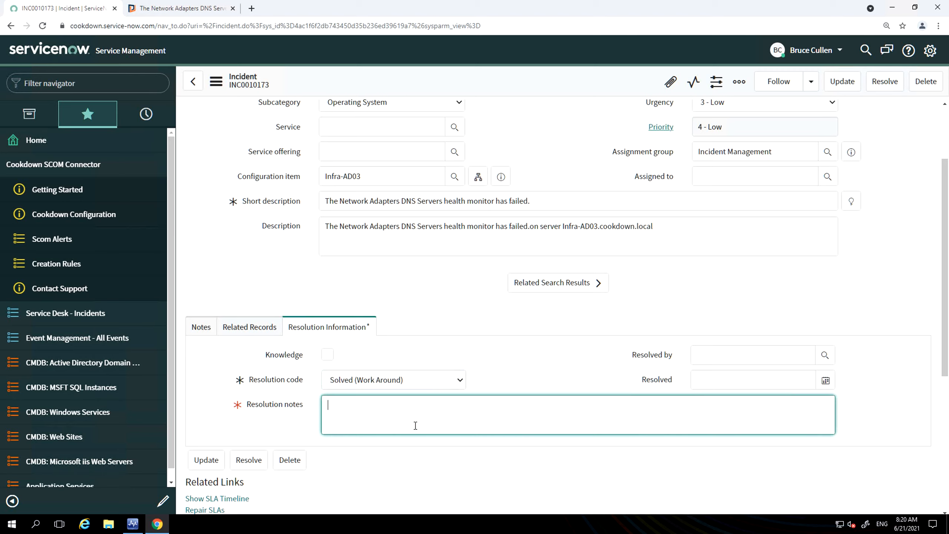
{"action": "type", "text": "flushed cace"}
{"action": "key", "text": "BackSpace"}
{"action": "key", "text": "BackSpace"}
{"action": "type", "text": "che"}
{"action": "left_click", "coordinate": [242, 458]}
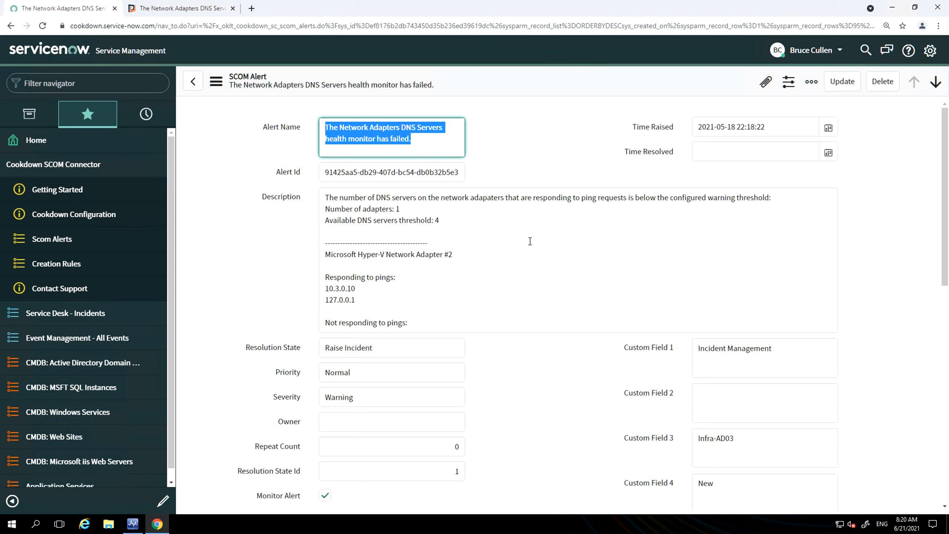
- Switch to Operations Manager and check whether the Infra-AD03 Network Adapters DNS Servers alert is still listed in Active Alerts
{"action": "left_click", "coordinate": [132, 524]}
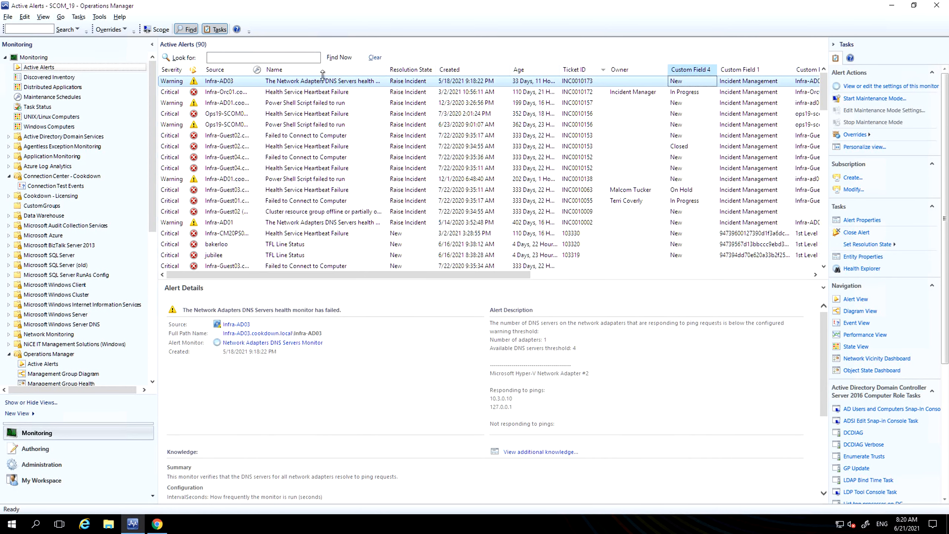
{"action": "left_click", "coordinate": [308, 80]}
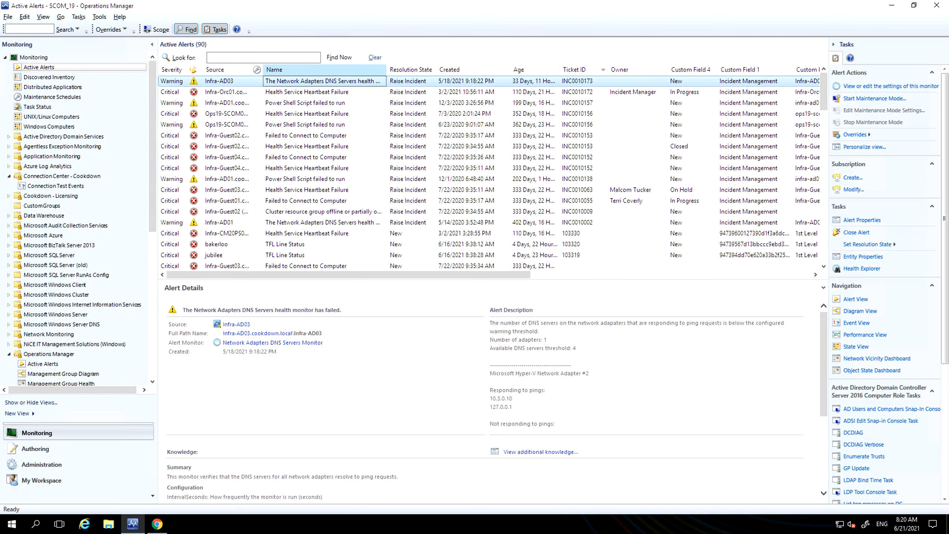
{"action": "right_click", "coordinate": [573, 84]}
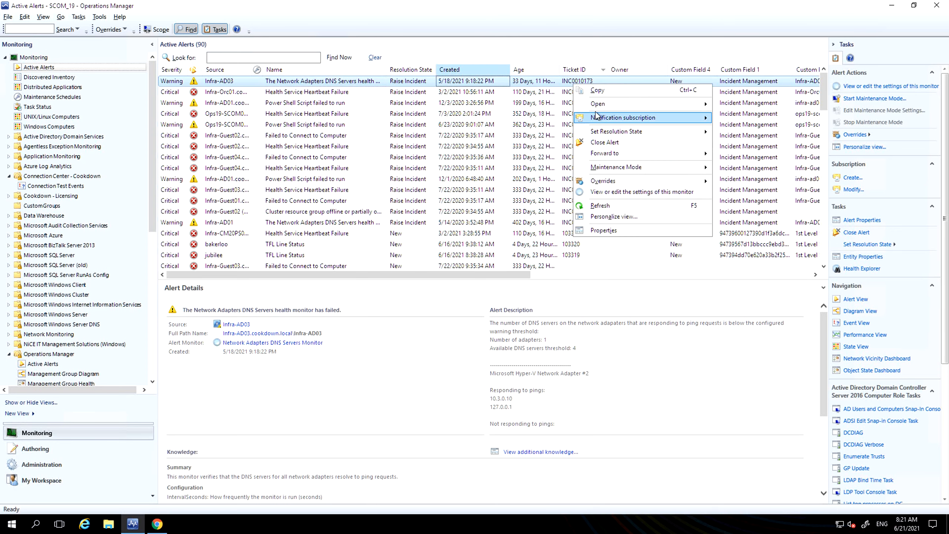
{"action": "mouse_move", "coordinate": [605, 104]}
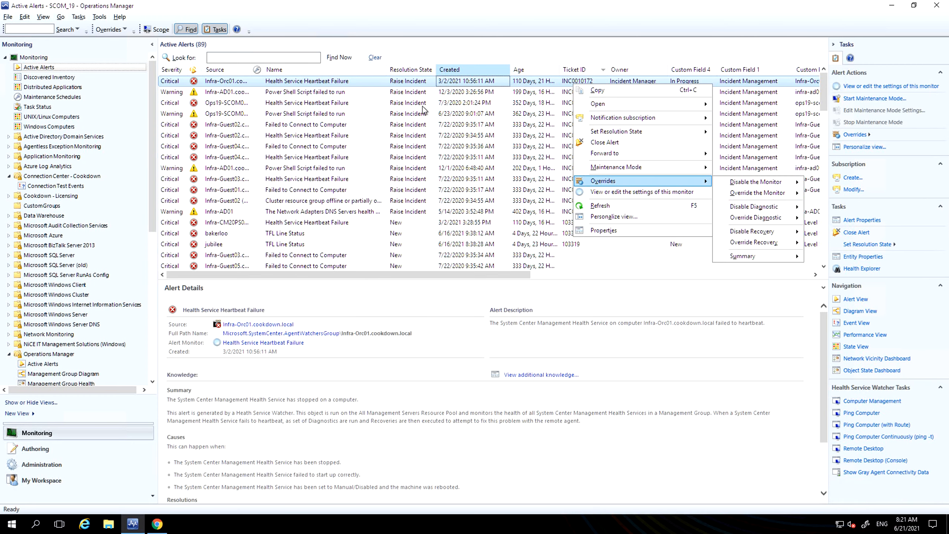
{"action": "left_click", "coordinate": [423, 103]}
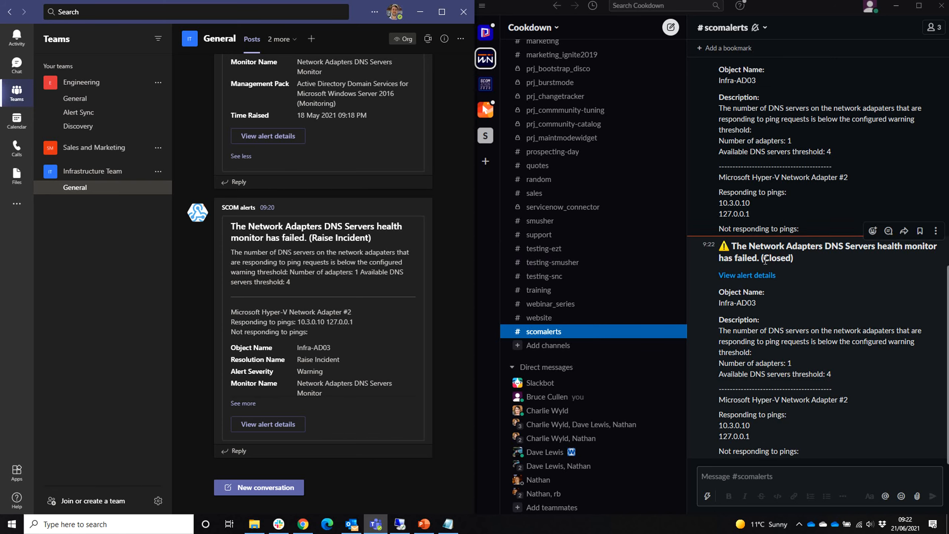
- Switch to Slack and check the resolution state in the title of the latest Infra-AD03 alert in the #scomalerts channel
{"action": "left_click_drag", "start_coordinate": [765, 261], "coordinate": [796, 262]}
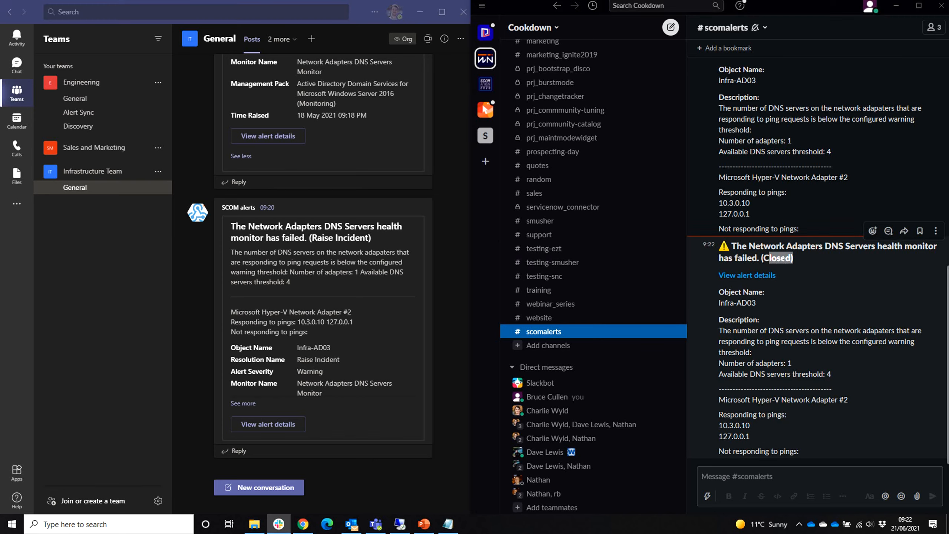
{"action": "left_click", "coordinate": [776, 258]}
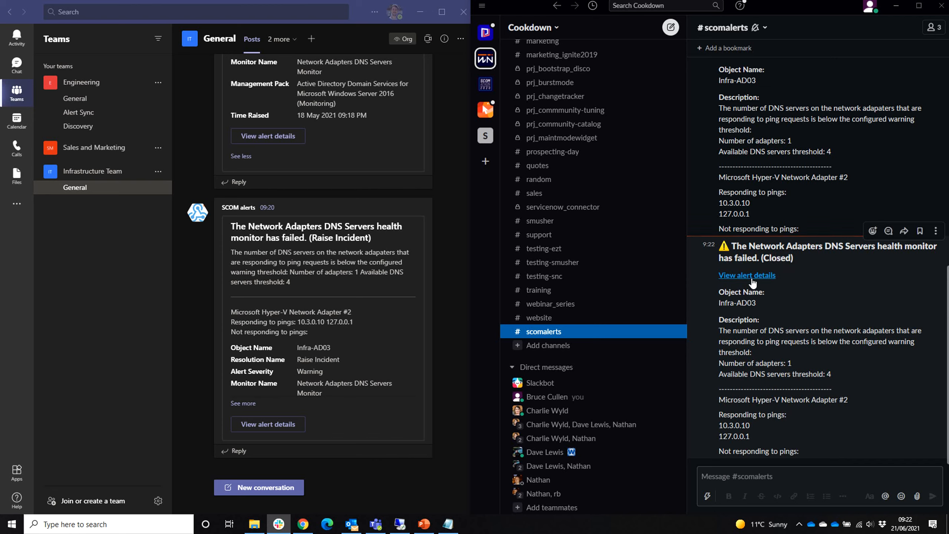